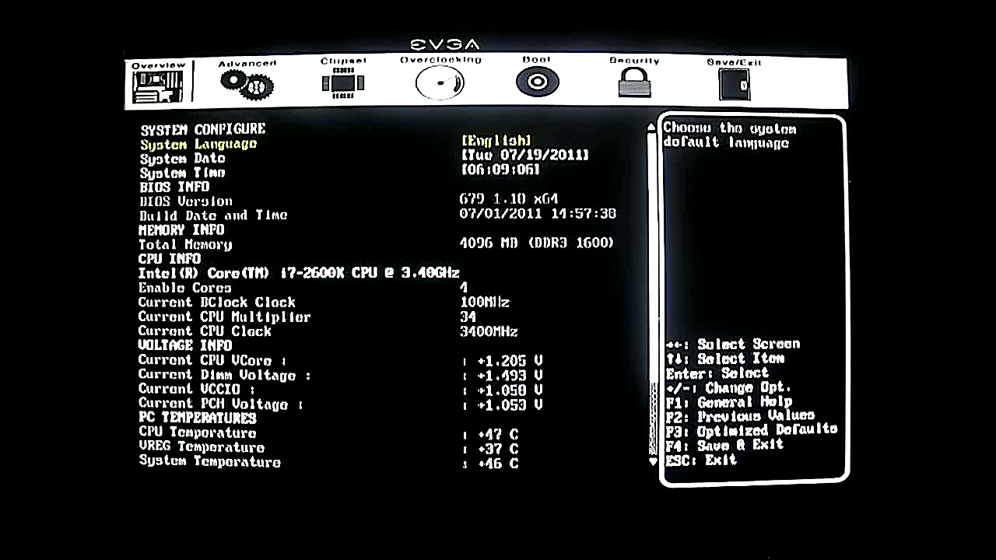
Browse the System Language, Date and Time entries, leaving the language unchanged
key(Down)
key(Down)
key(Up)
key(Up)
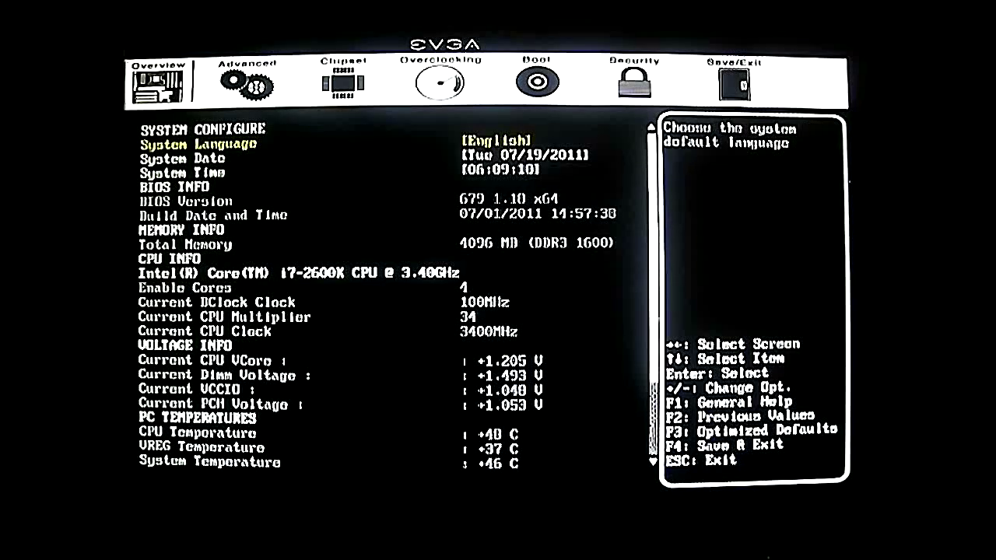
key(Down)
key(Down)
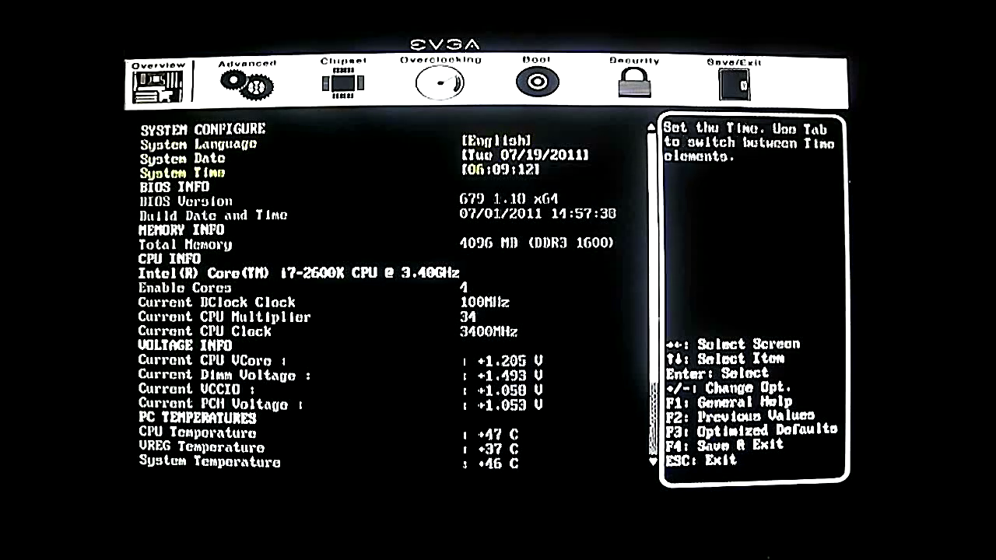
key(Up)
key(Up)
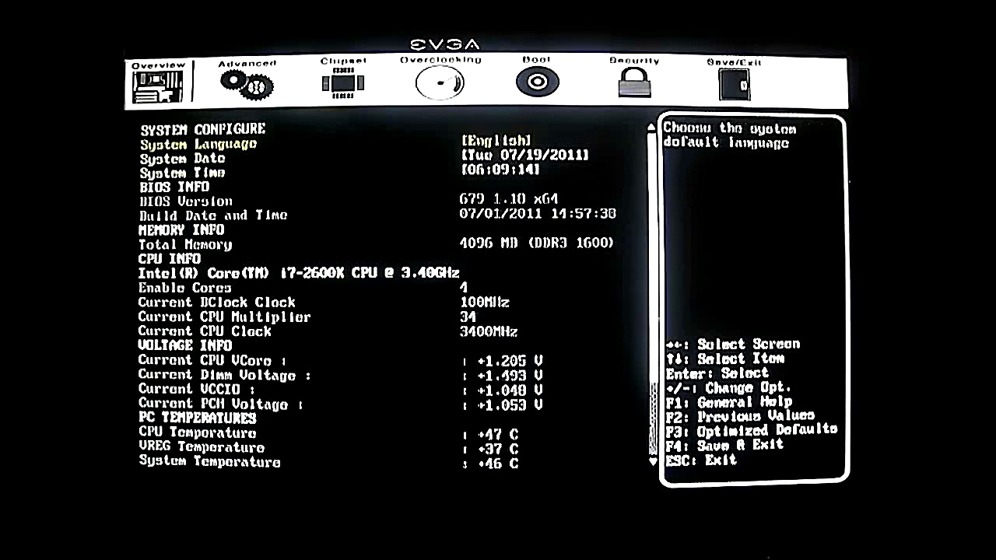
key(Return)
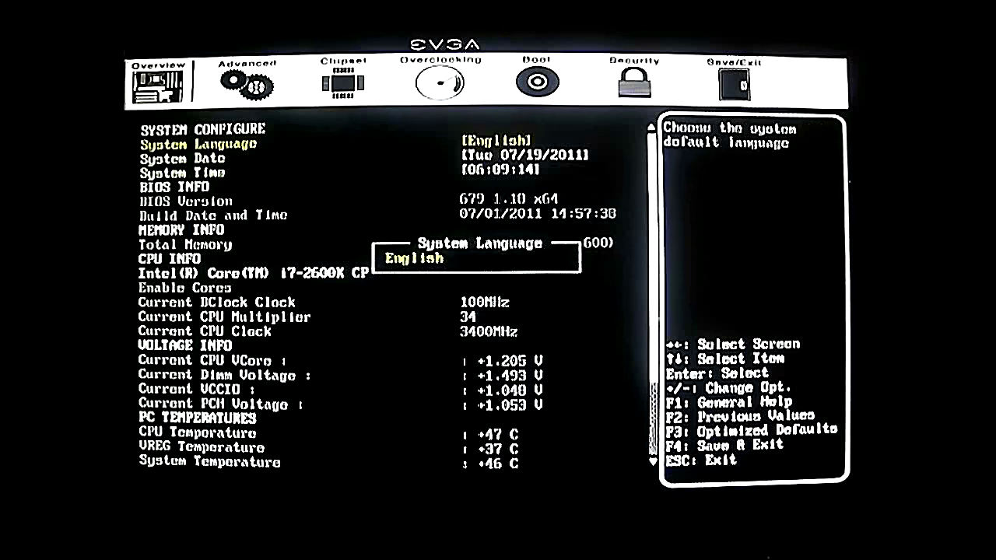
key(Return)
Scroll through the +12V to VBAT voltage health readings, then move to the Advanced tab
key(Down)
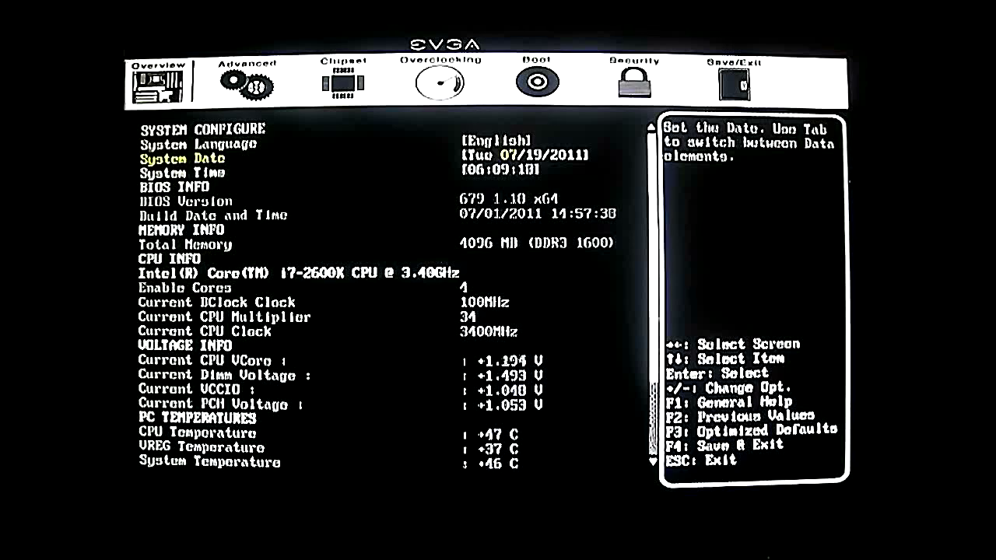
key(Down)
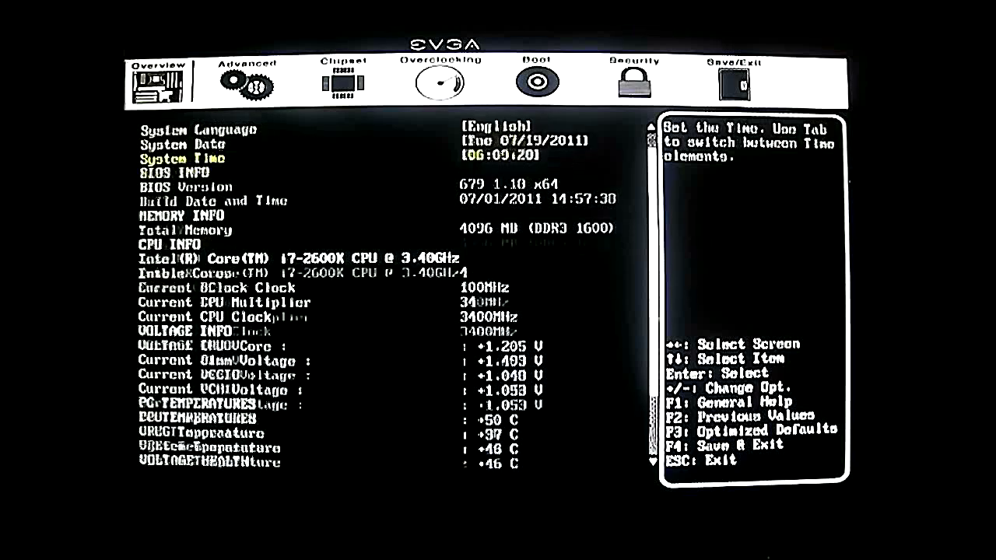
key(Down)
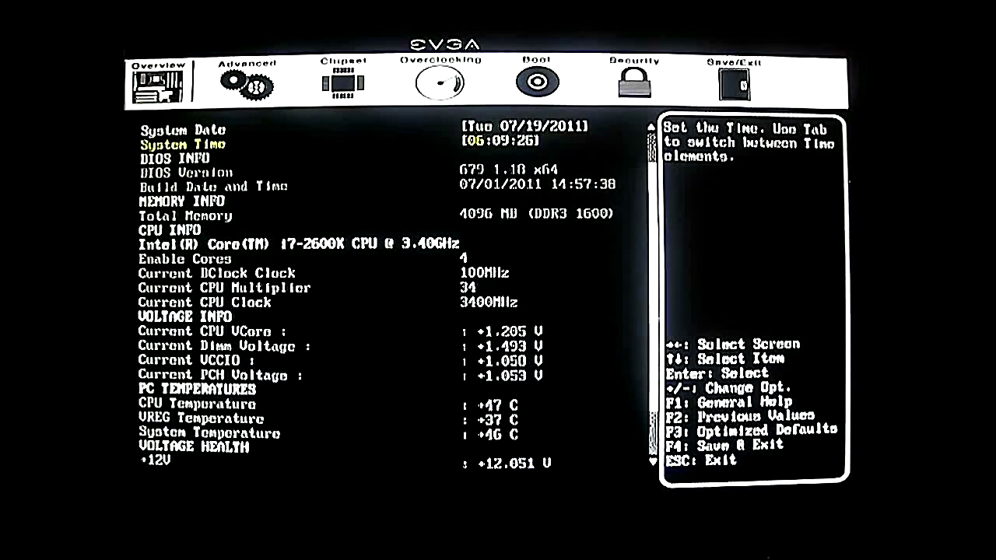
key(Down)
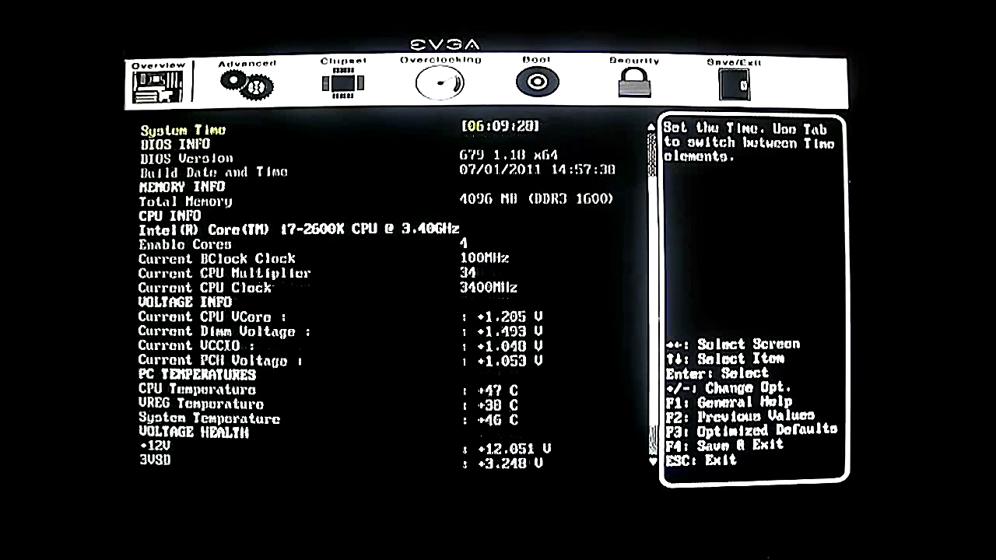
key(Down)
key(Down)
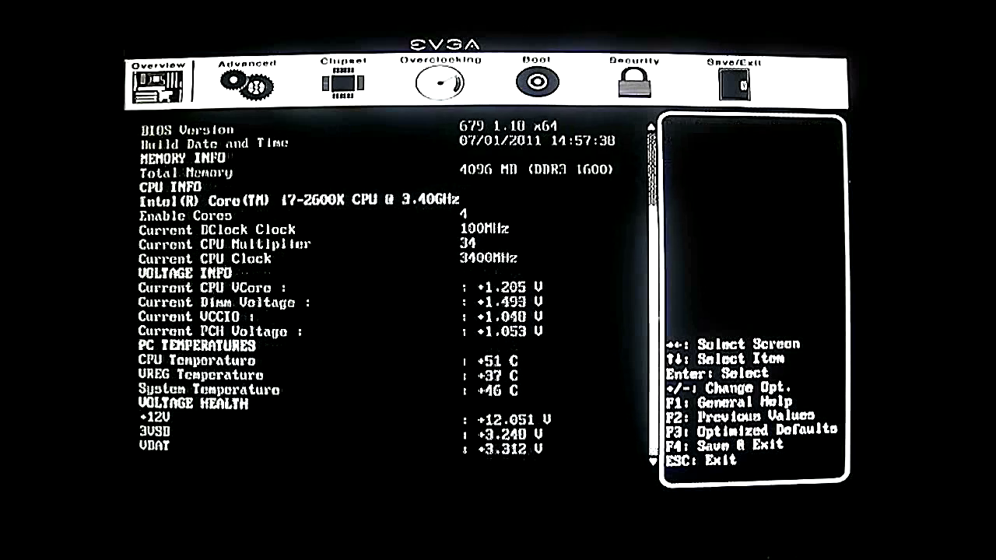
key(Up)
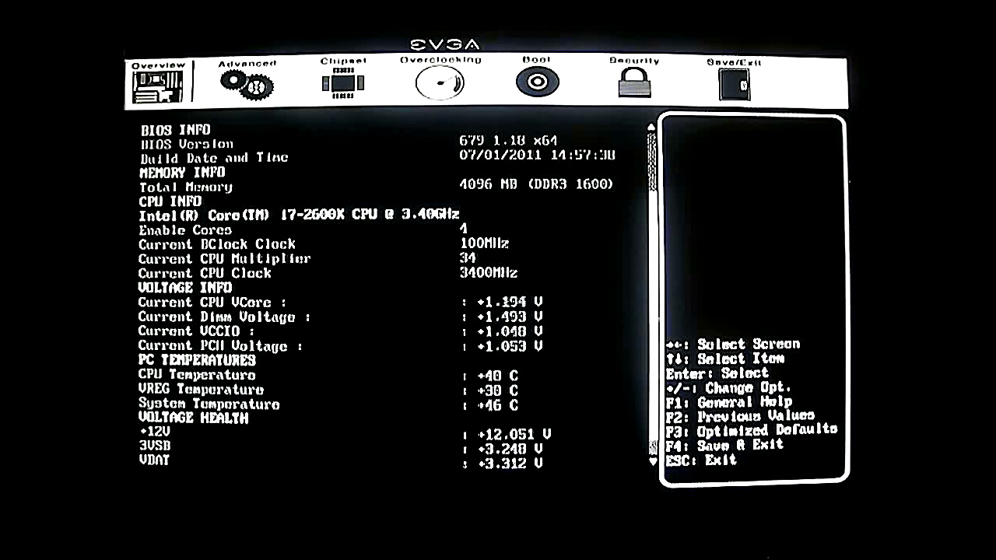
key(Down)
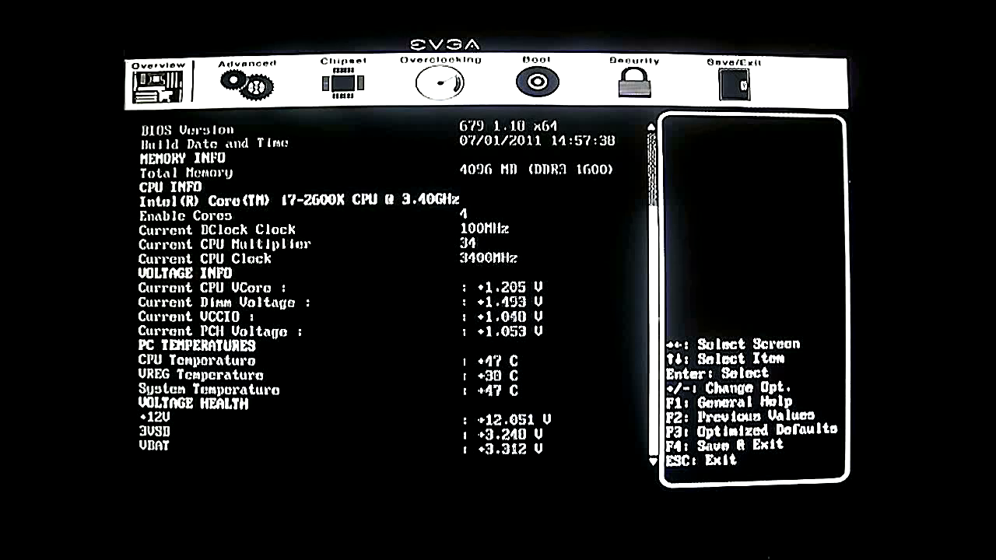
key(Right)
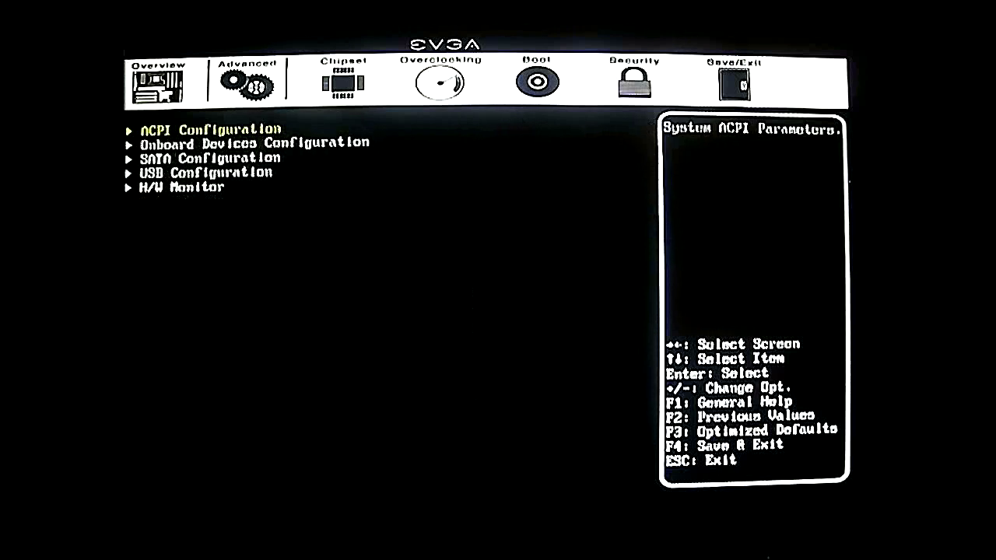
key(Return)
key(Down)
key(Up)
key(Down)
key(Down)
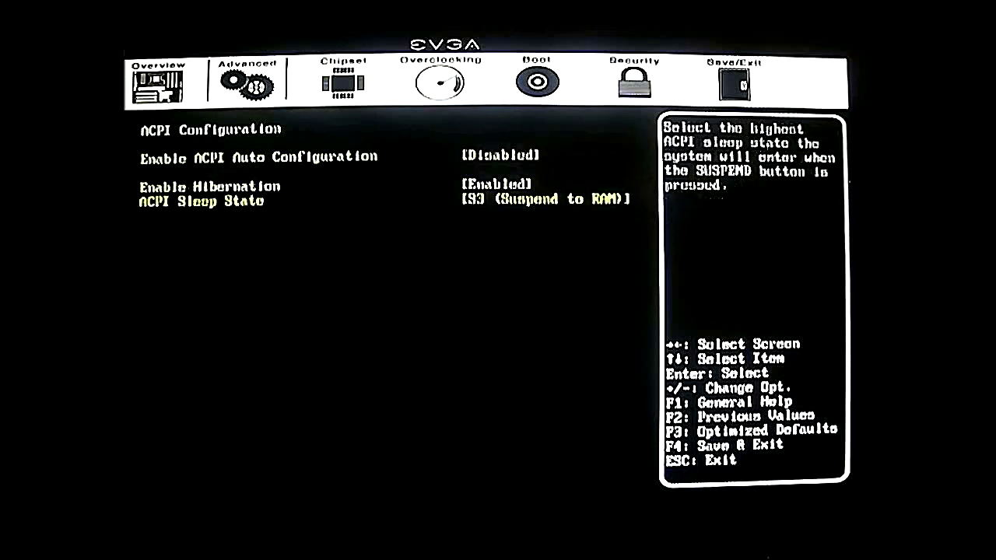
key(Up)
key(Up)
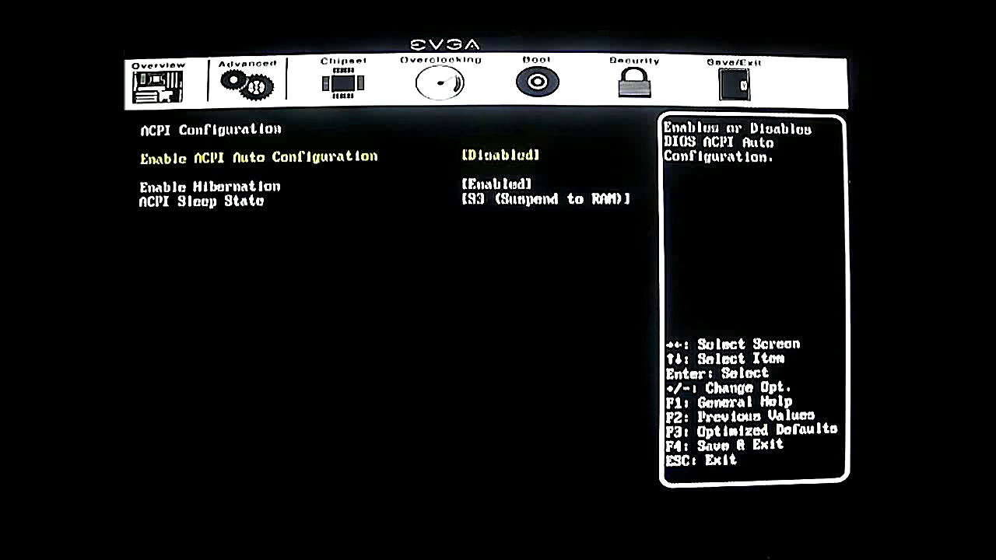
key(Escape)
key(Down)
key(Return)
key(Down)
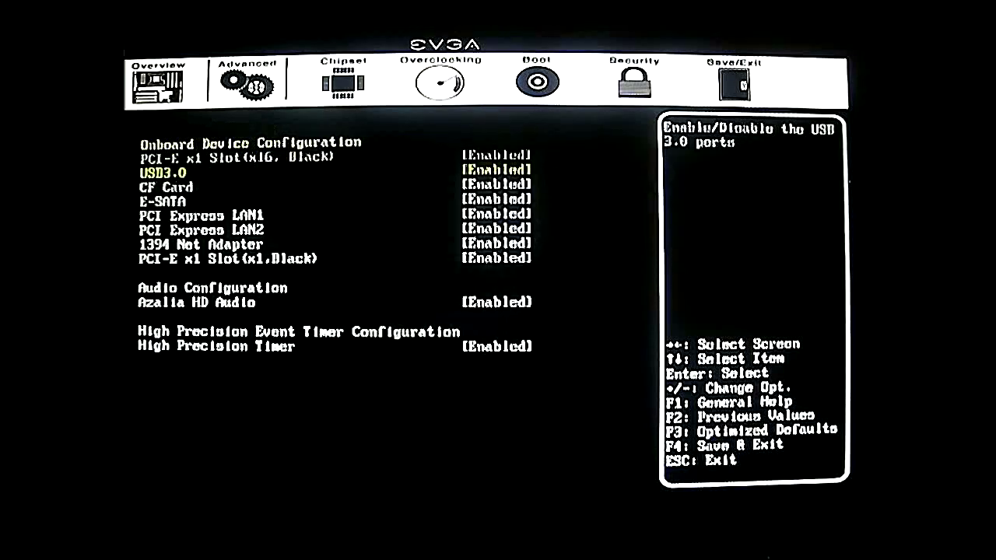
key(Down)
key(Down)
key(Down)
key(Down)
key(Down)
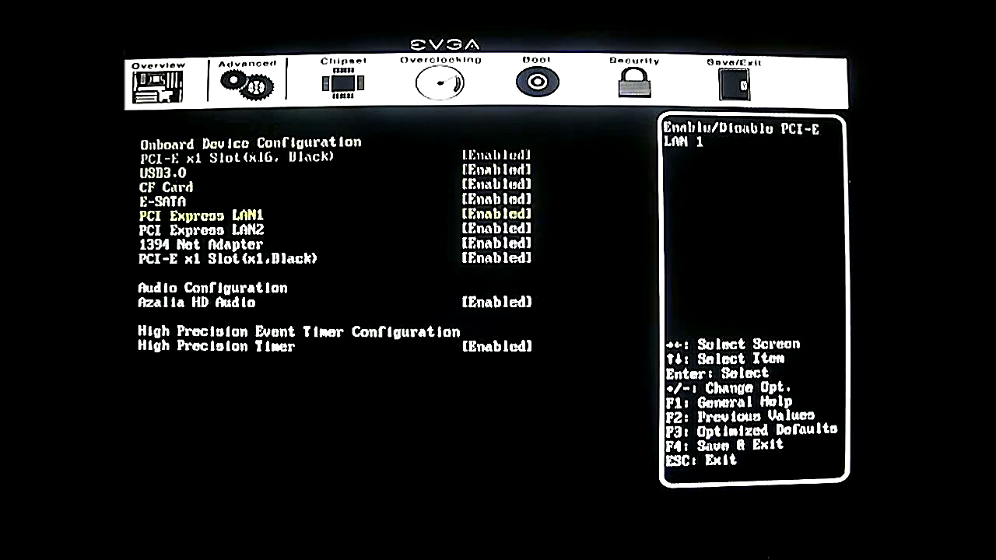
key(Down)
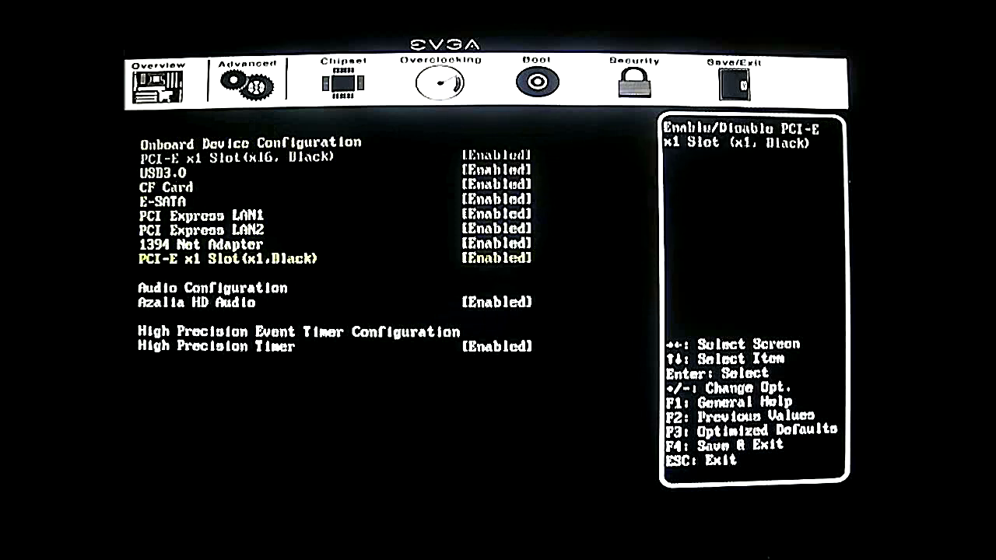
key(Up)
key(Up)
key(Up)
key(Up)
key(Up)
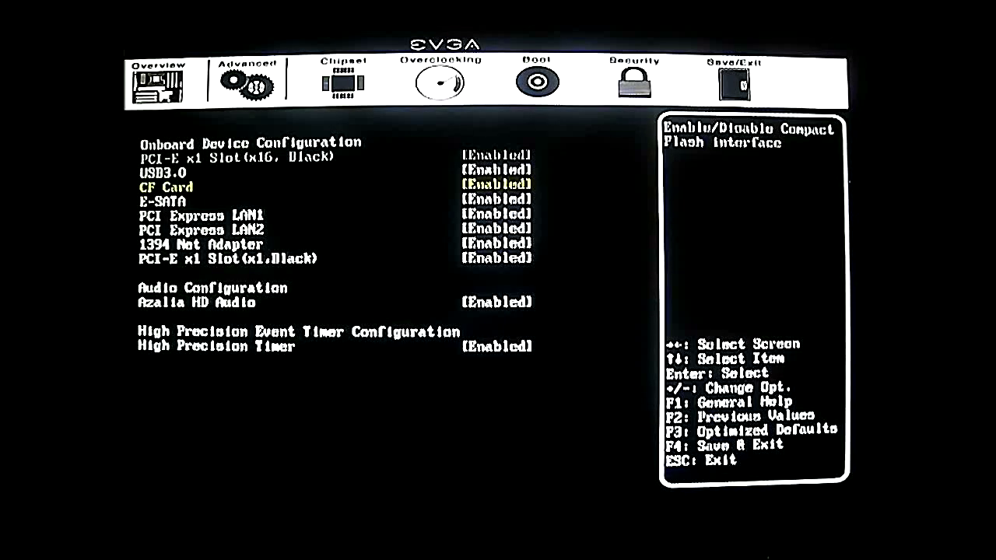
key(Down)
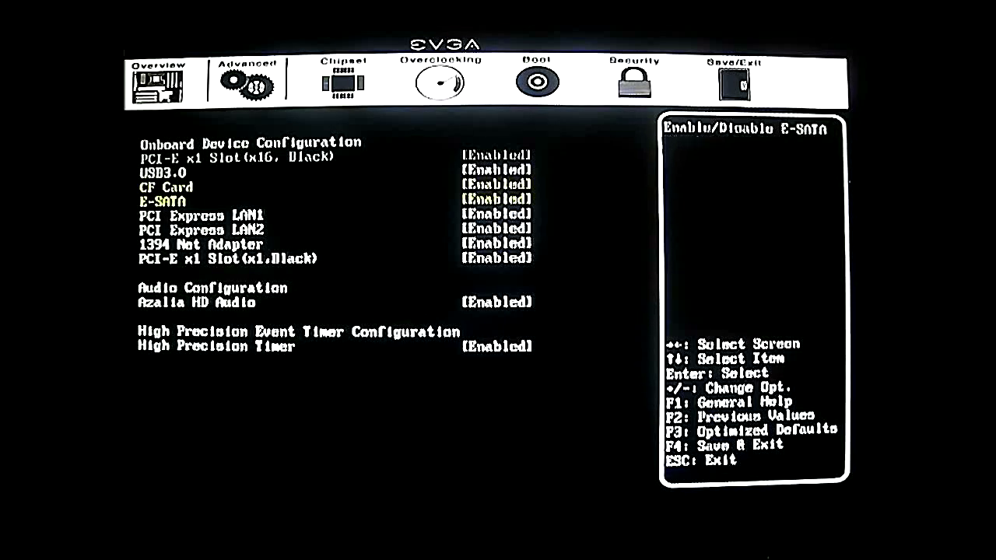
key(Down)
key(Down)
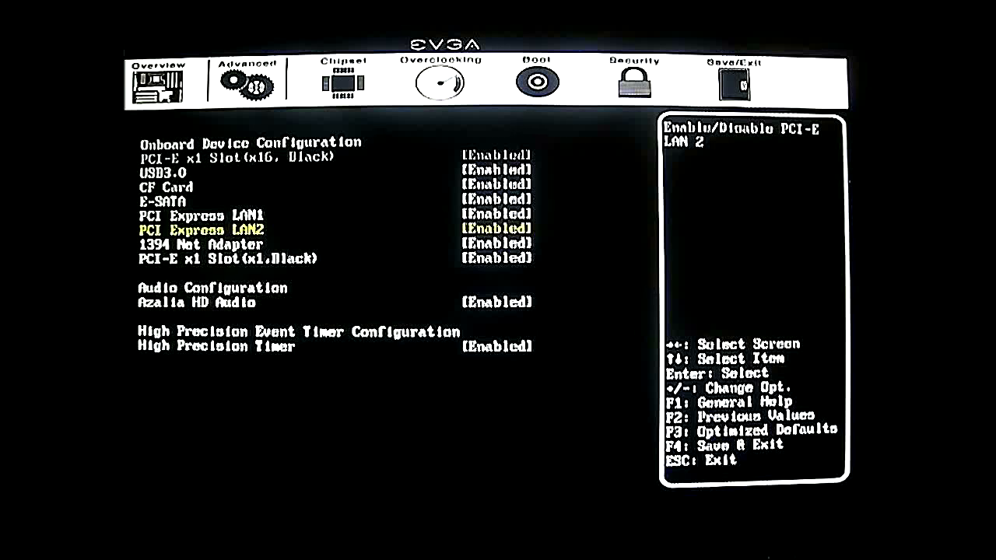
key(Down)
key(Down)
key(Down)
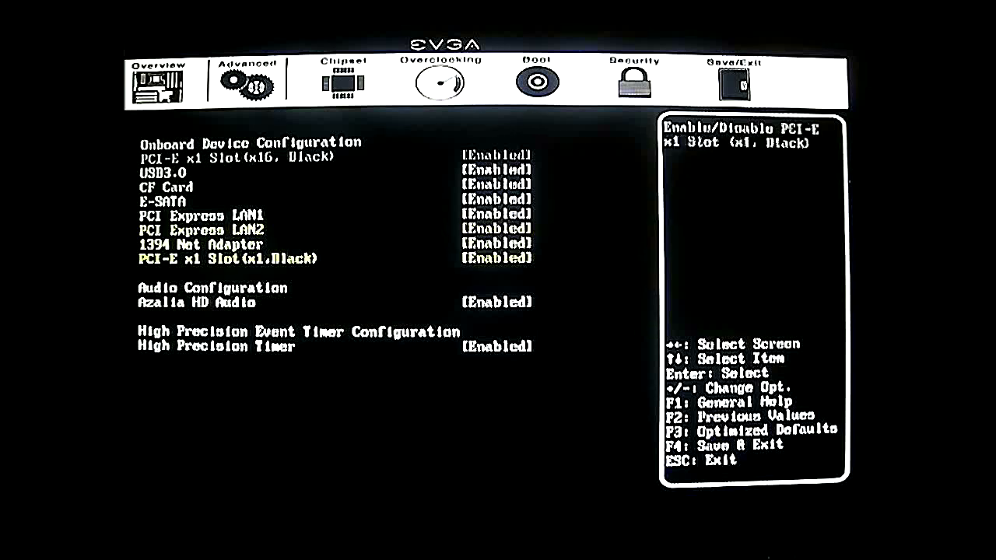
key(Down)
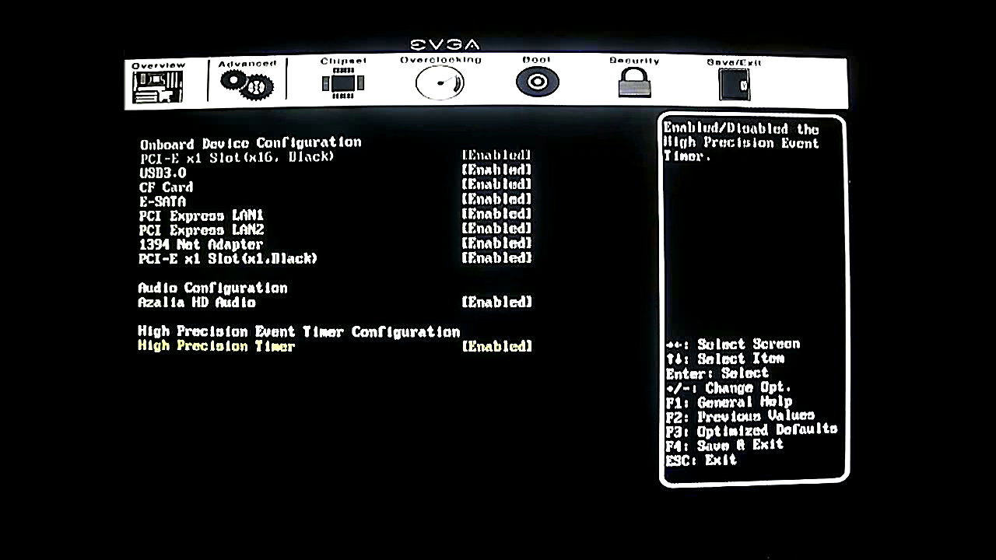
key(Up)
key(Up)
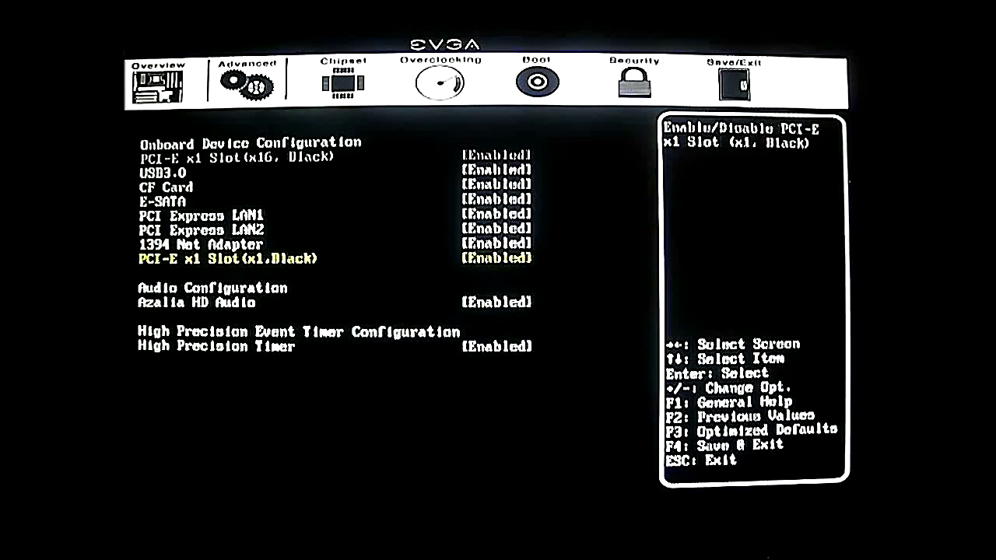
key(Escape)
key(Down)
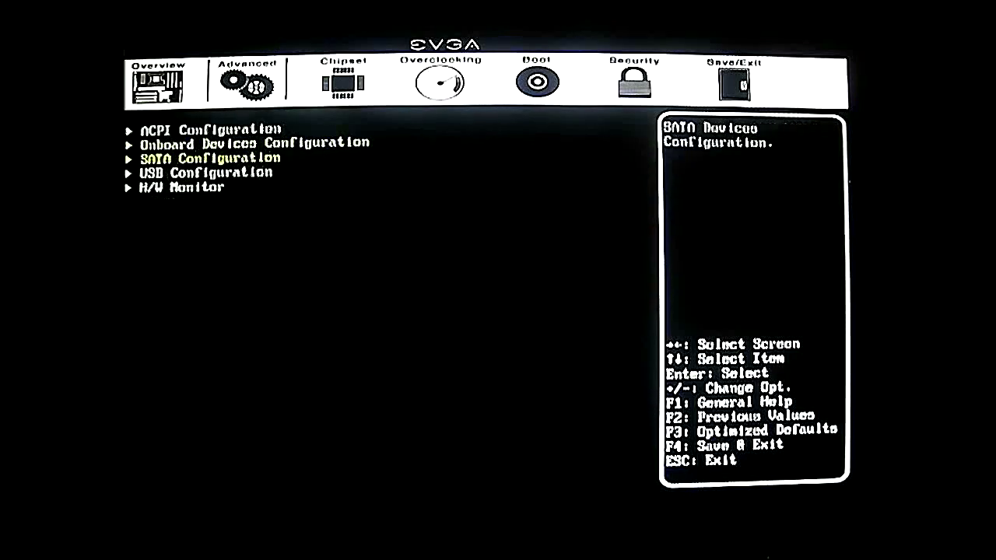
In SATA Configuration, toggle Port3 Hot Plug to Enabled and back to Disabled
key(Return)
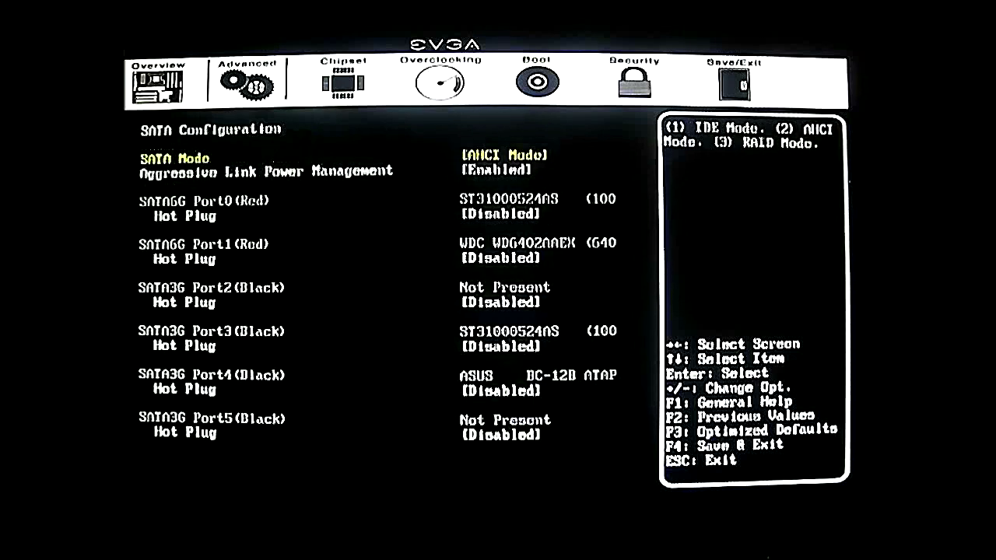
key(Down)
key(Down)
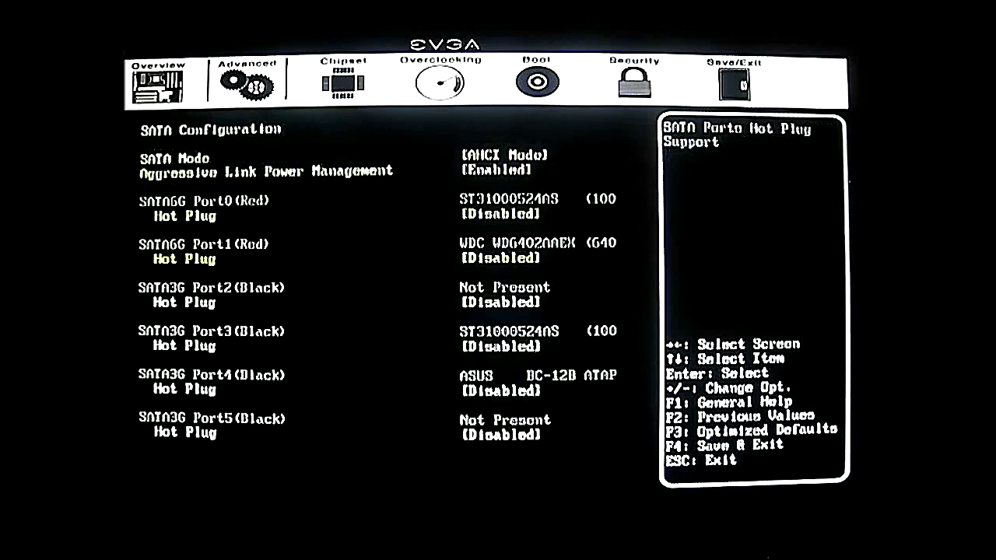
key(Up)
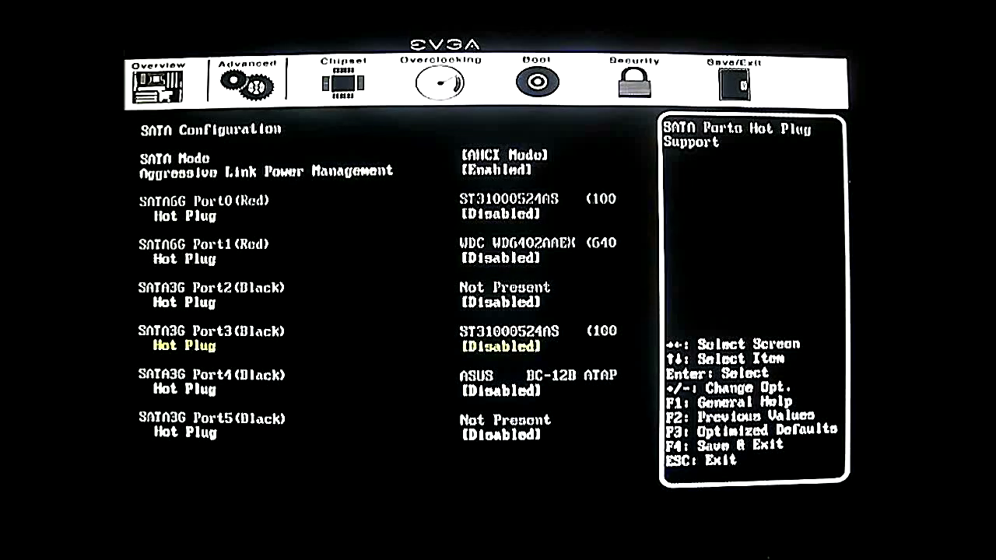
key(Return)
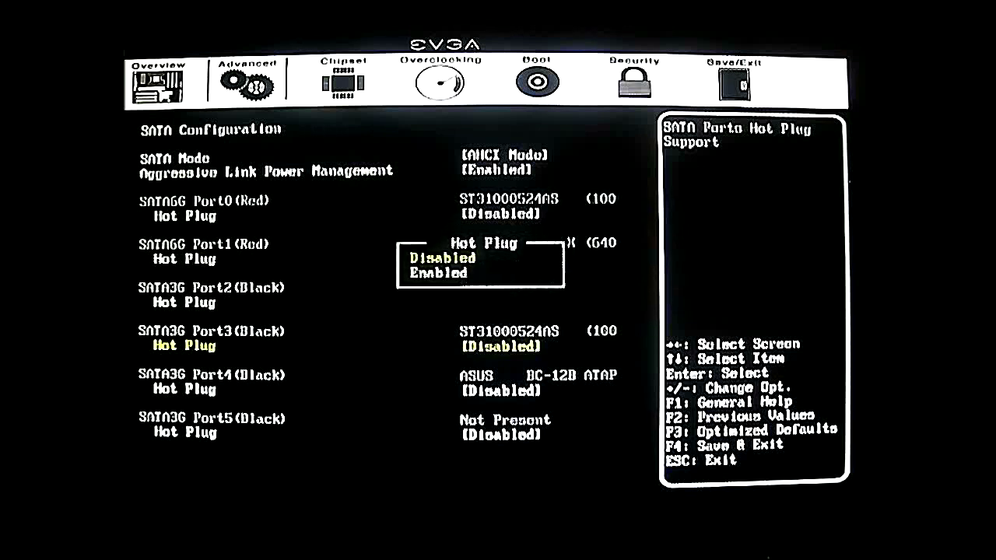
key(Return)
key(Return)
key(Escape)
key(Down)
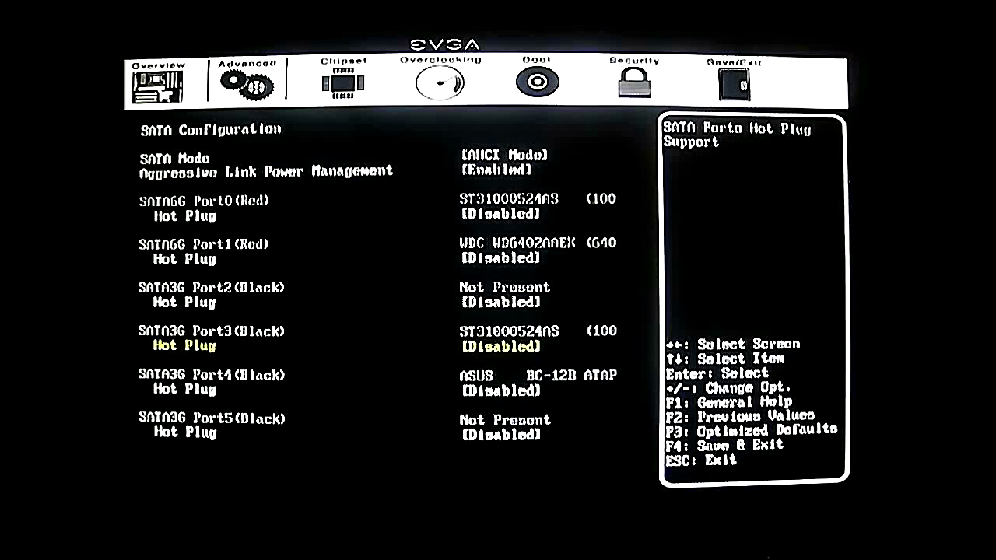
key(Up)
key(Up)
key(Up)
key(Up)
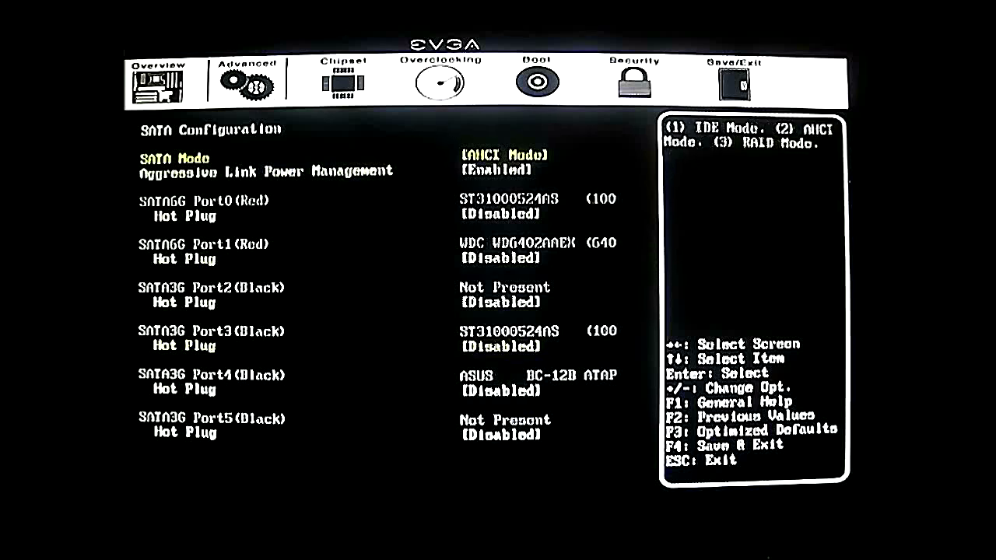
Try SATA Mode Disabled, then IDE Mode, and view the Serial-ATA Controller 0 choices
key(Return)
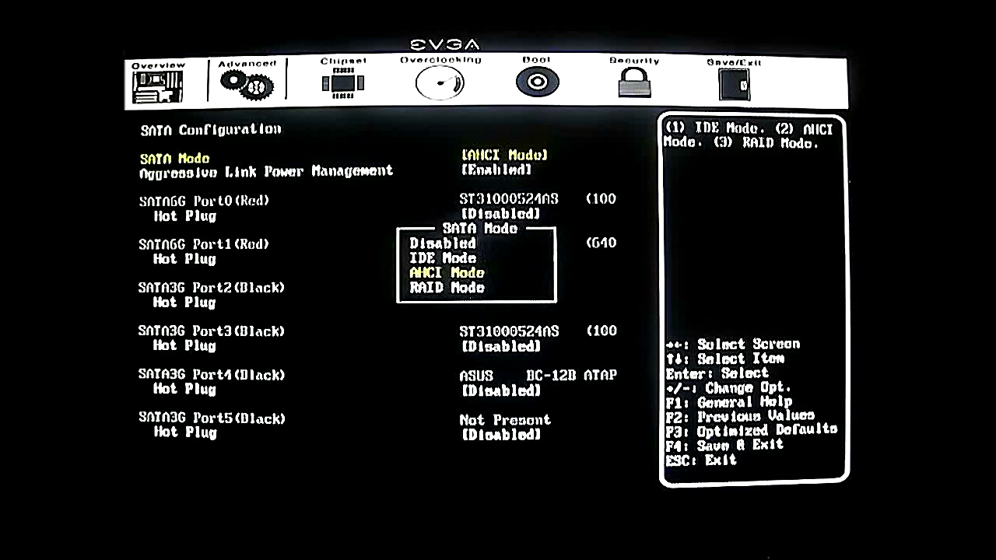
key(Return)
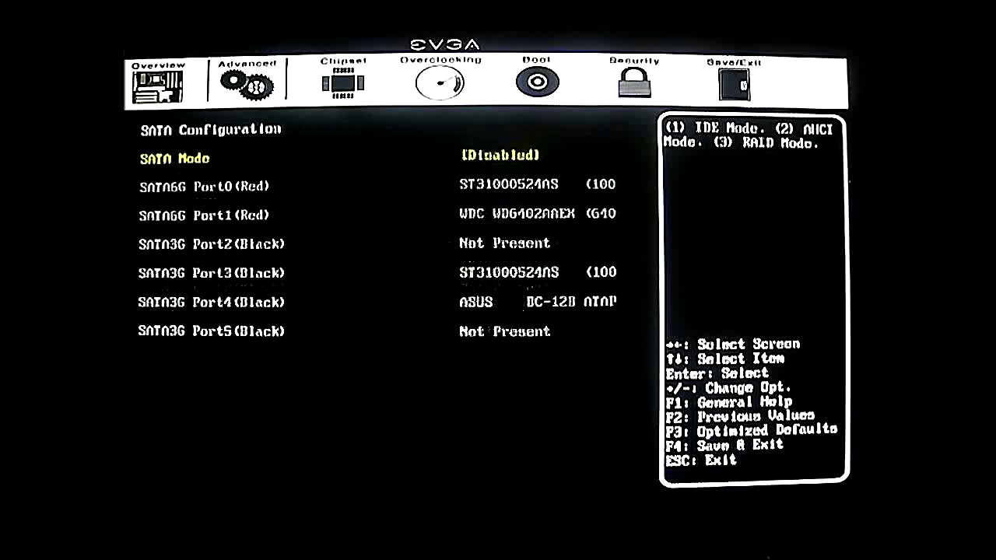
key(Return)
key(Down)
key(Return)
key(Down)
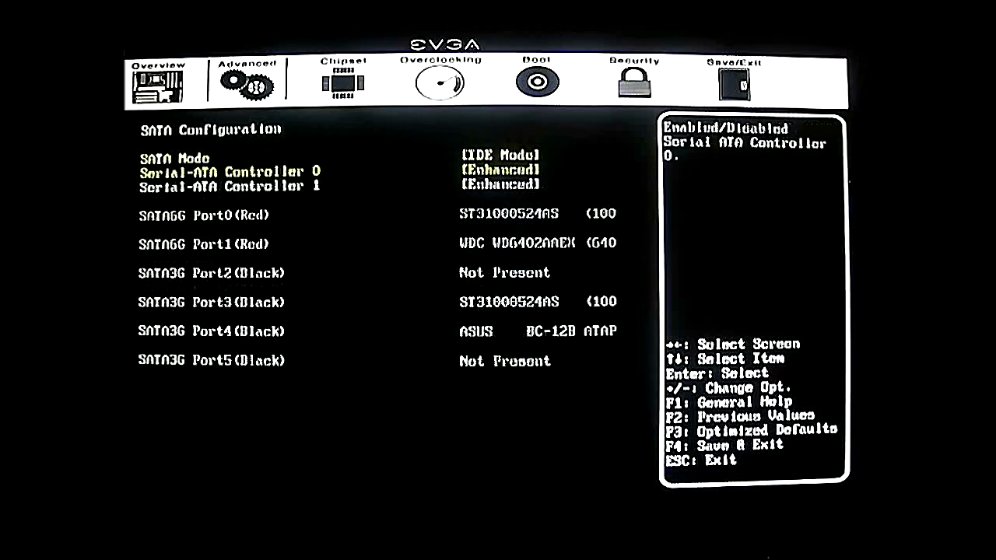
key(Return)
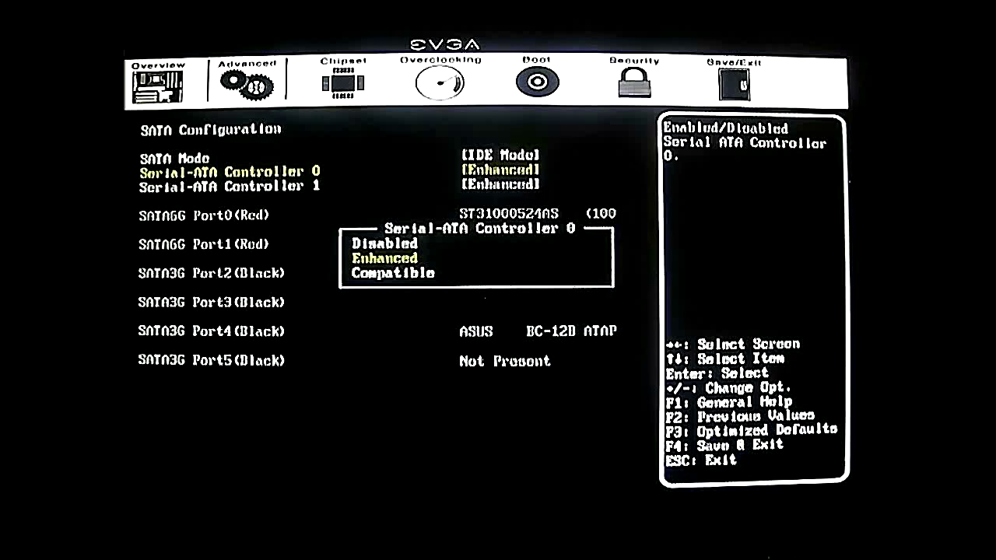
key(Escape)
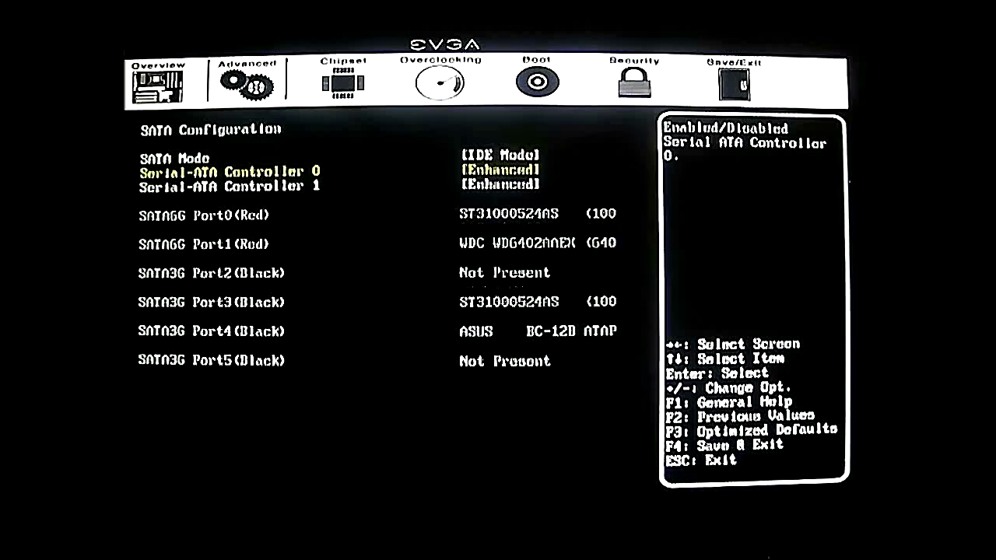
key(Up)
Set SATA Mode to AHCI Mode with Aggressive Link Power Management kept Enabled
key(Return)
key(Down)
key(Return)
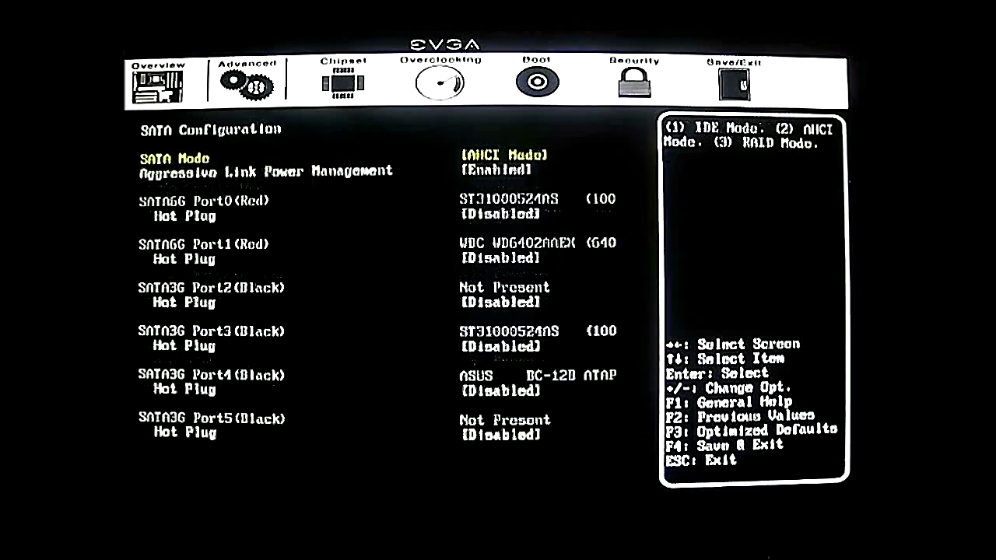
key(Down)
key(Return)
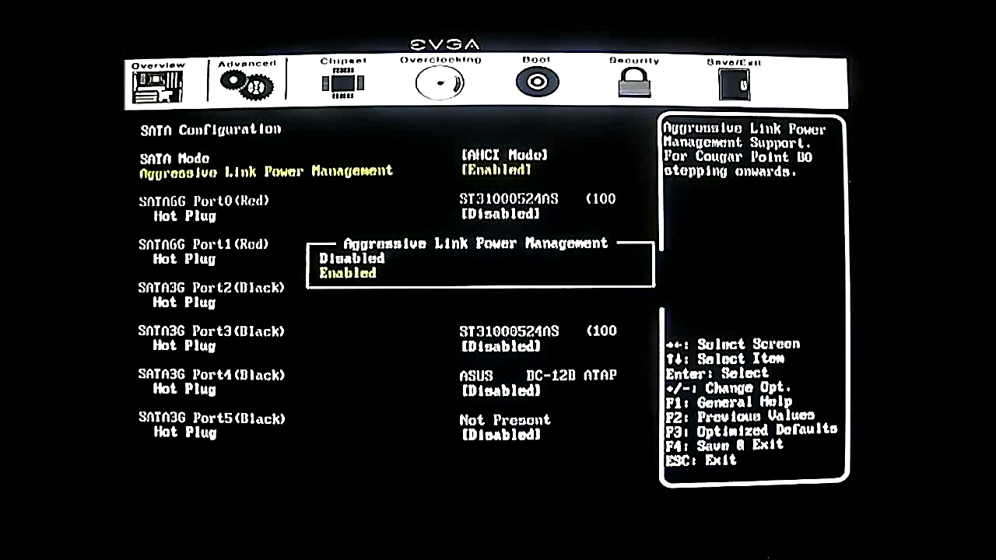
key(Return)
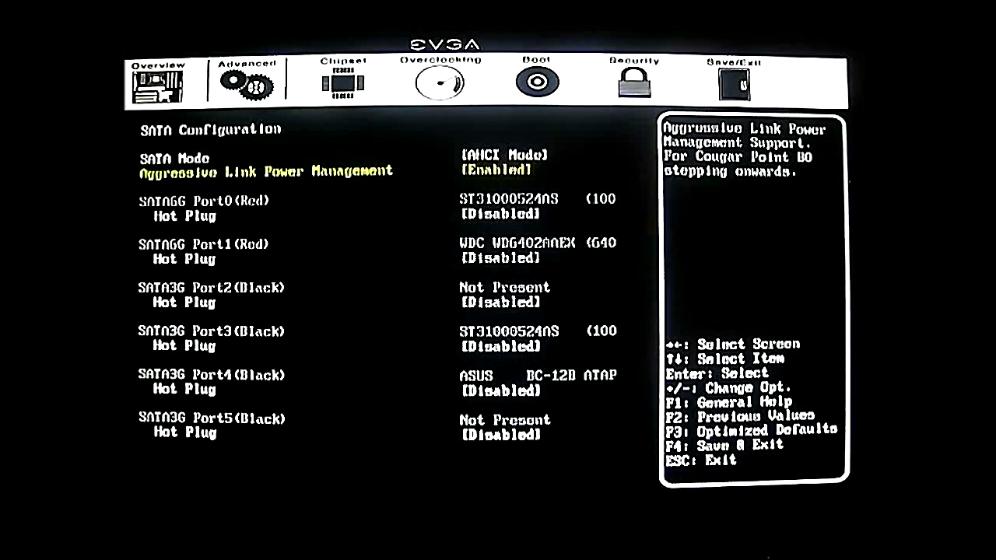
Switch SATA Mode to RAID Mode and leave SATA Configuration
key(Up)
key(Return)
key(Down)
key(Return)
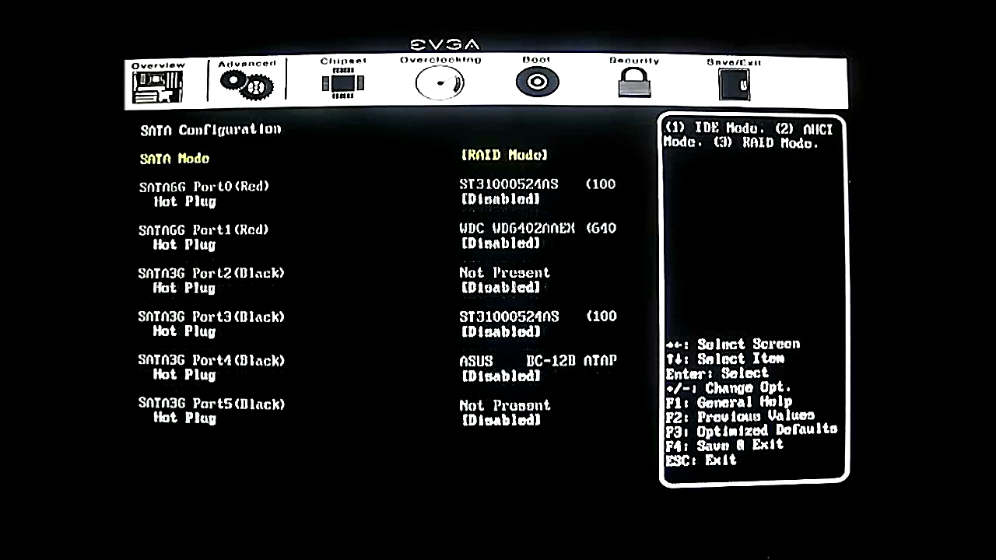
key(Down)
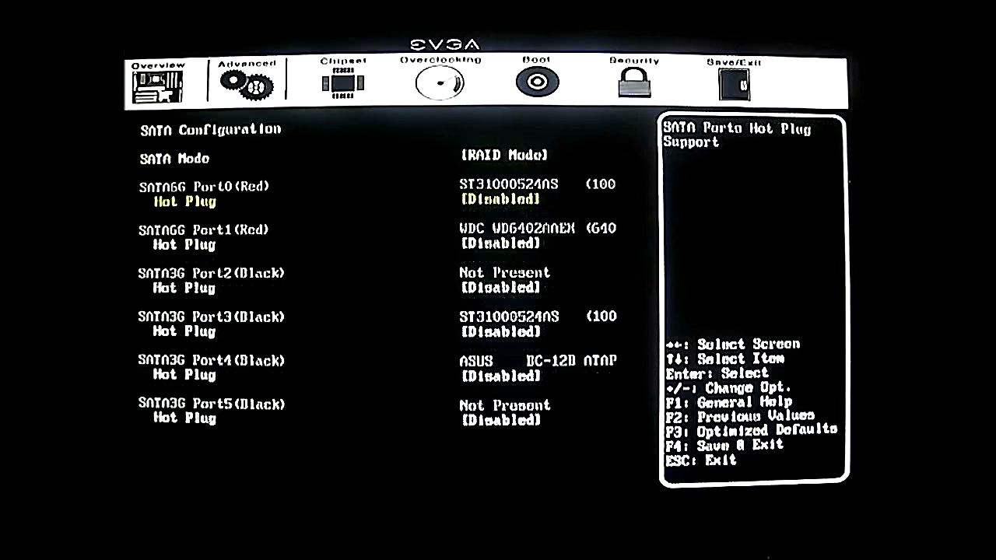
key(Escape)
Restore SATA Mode to AHCI Mode and return to the Advanced list
key(Return)
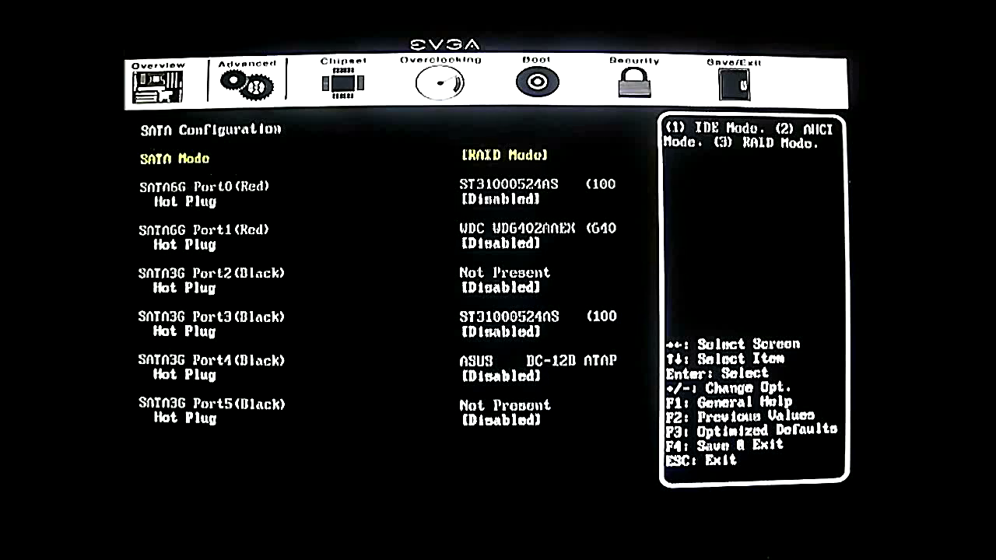
key(Return)
key(Up)
key(Return)
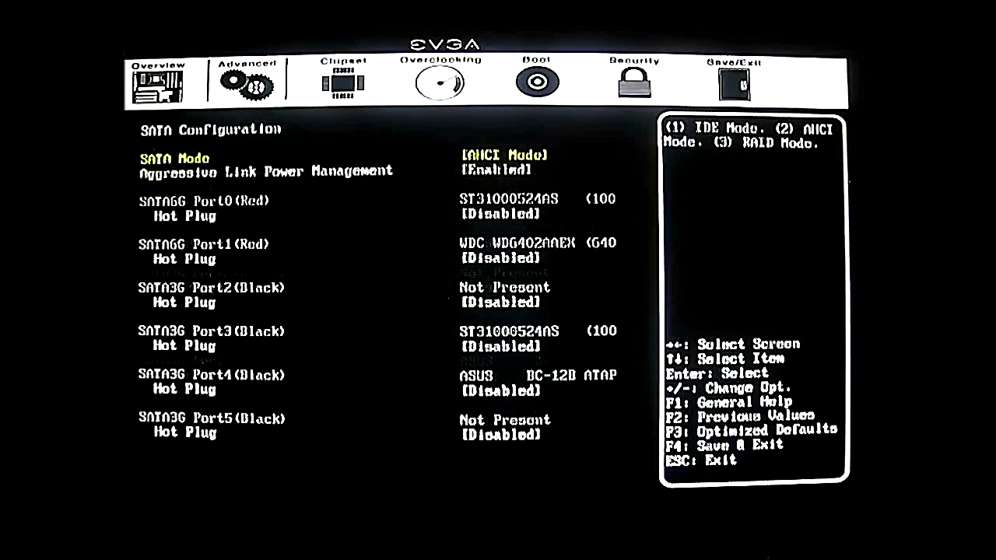
key(Escape)
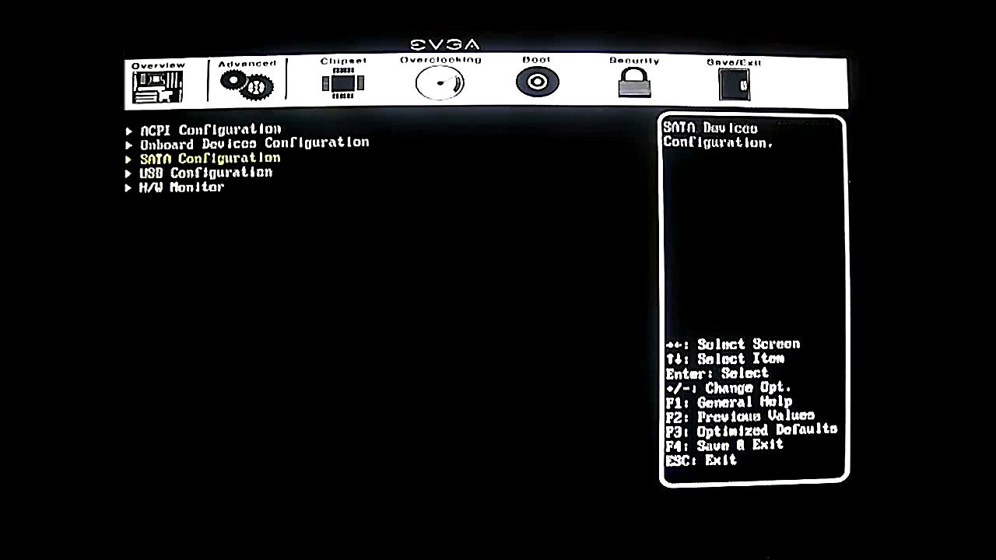
Open USB Configuration and review EHCI Controller 2, USB Port 0, Port 9 and USB Beep
key(Down)
key(Return)
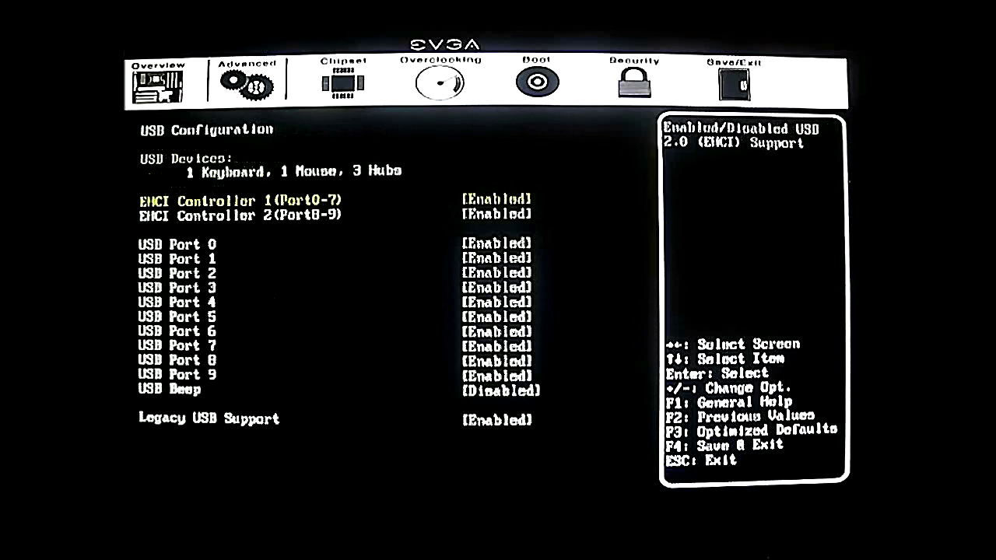
key(Down)
key(Down)
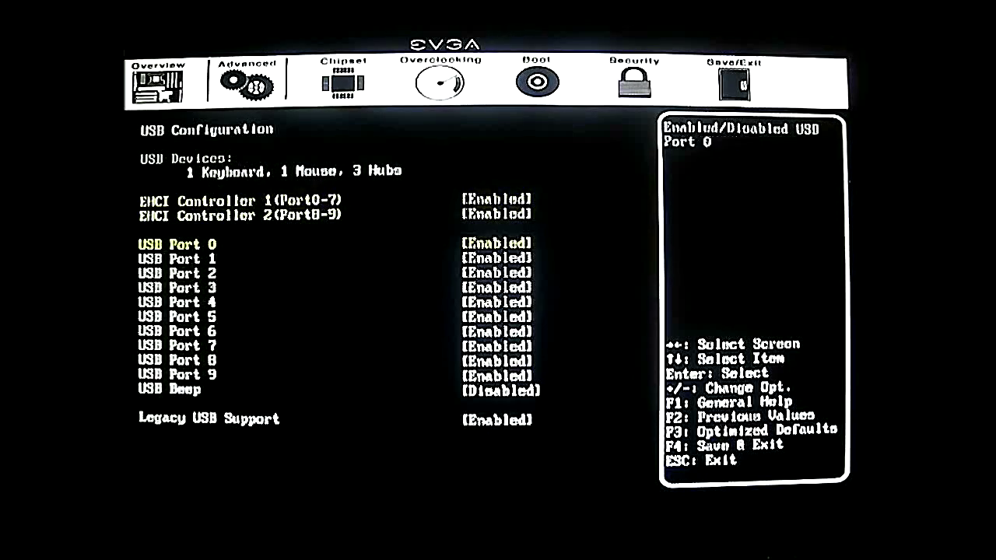
key(Down)
key(Down)
key(Down)
key(Down)
key(Down)
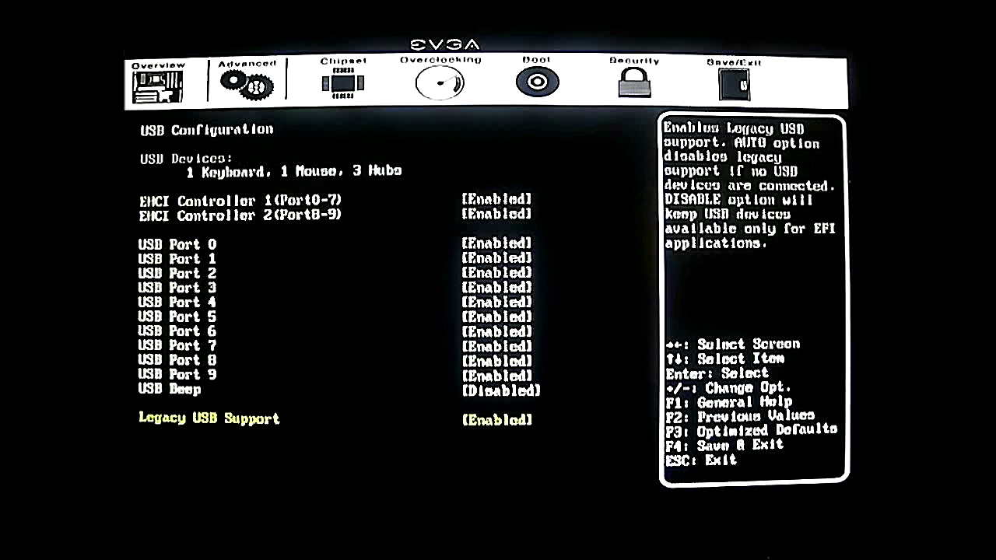
key(Up)
key(Up)
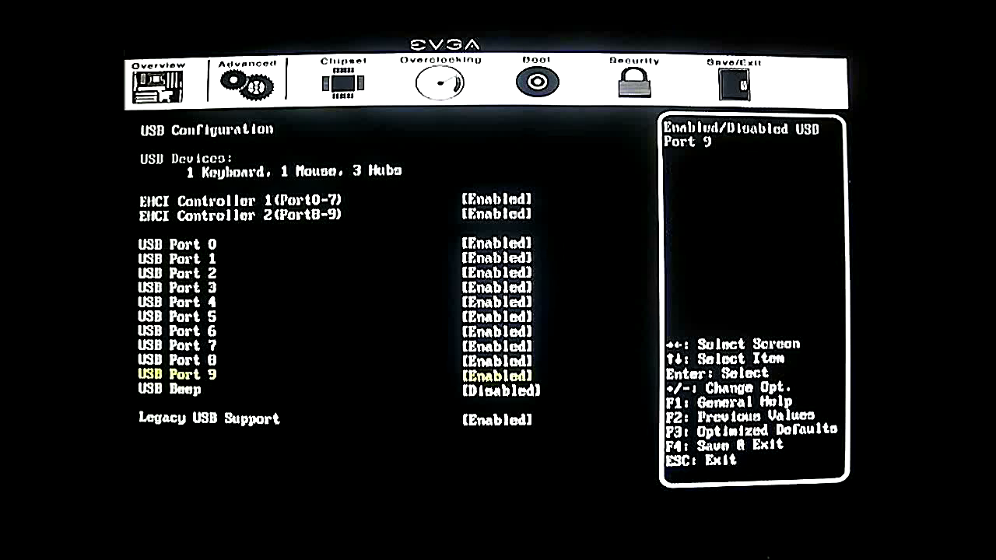
key(Down)
Review the USB ports and Legacy USB Support, then open the H/W Monitor health page
key(Up)
key(Up)
key(Up)
key(Down)
key(Down)
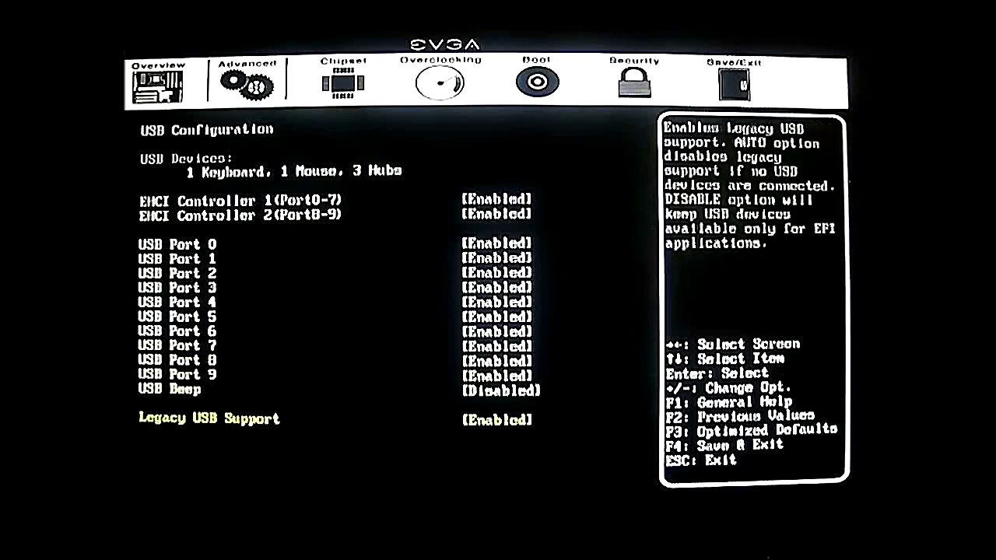
key(Up)
key(Up)
key(Up)
key(Up)
key(Up)
key(Up)
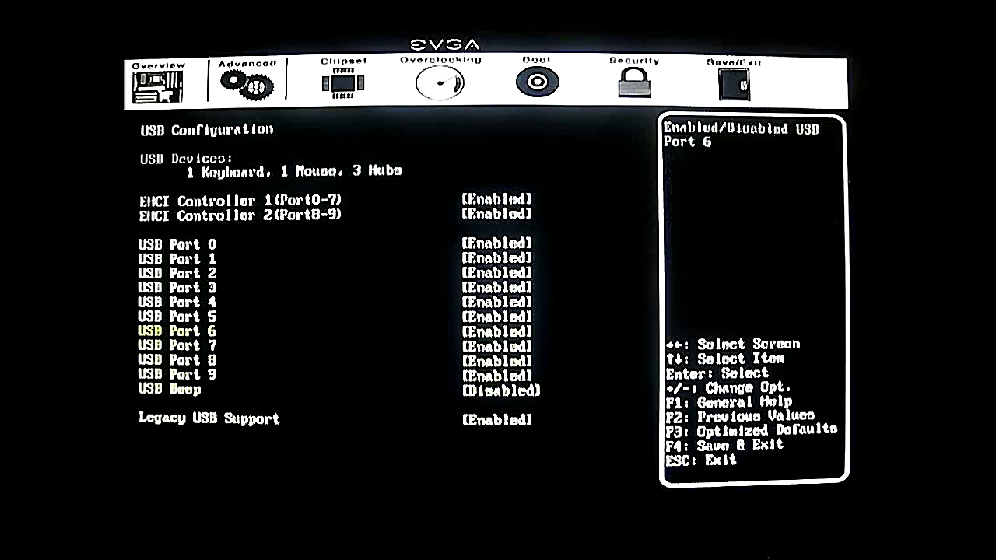
key(Up)
key(Up)
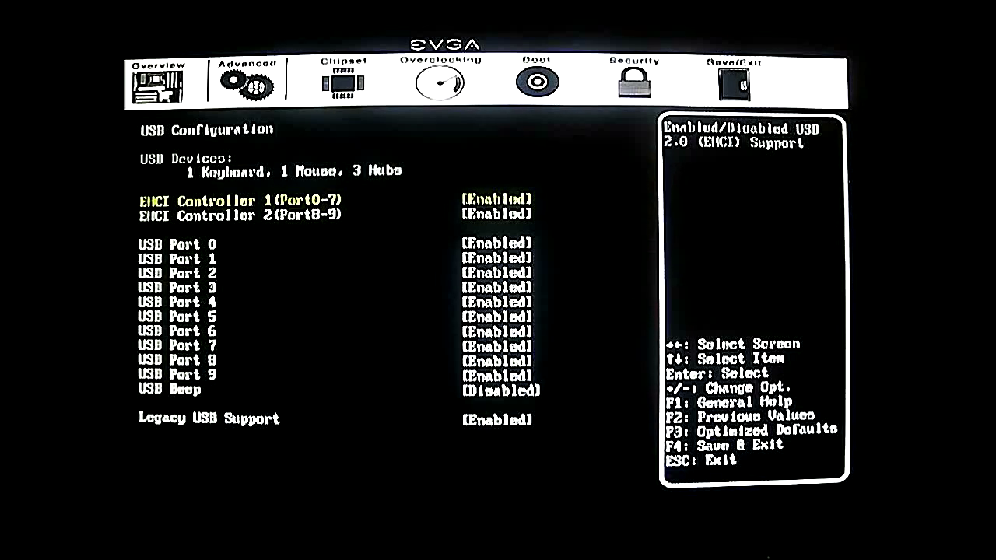
key(Escape)
key(Down)
key(Return)
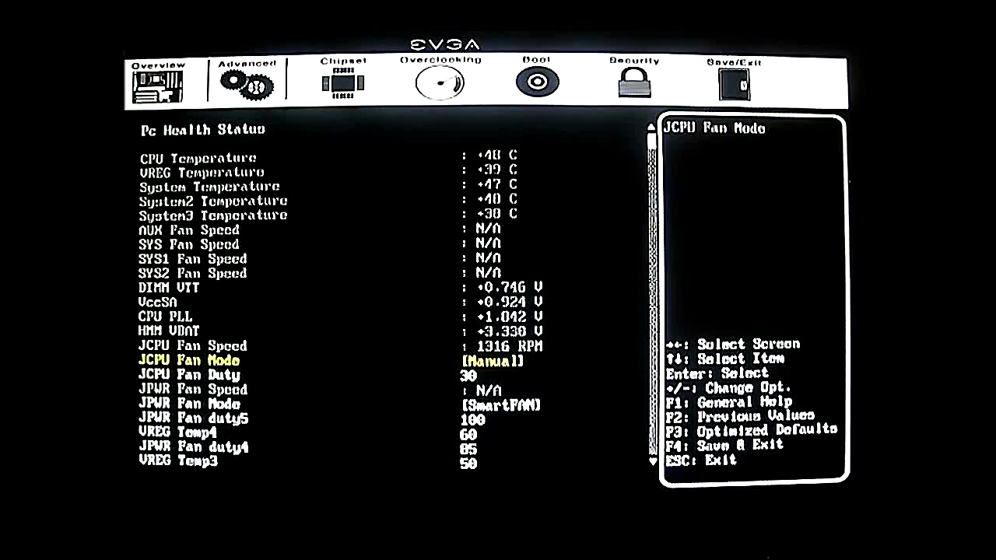
Step through JCPU Fan Duty and the following fan settings on PC Health Status
key(Down)
key(Down)
key(Down)
key(Down)
key(Down)
key(Down)
key(Down)
key(Down)
key(Down)
key(Down)
key(Down)
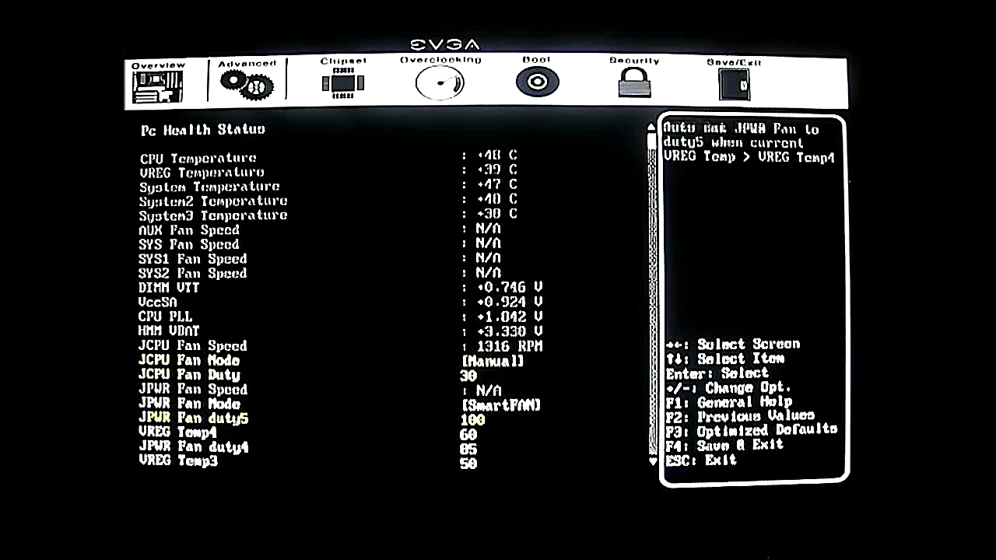
key(Down)
key(Down)
key(Down)
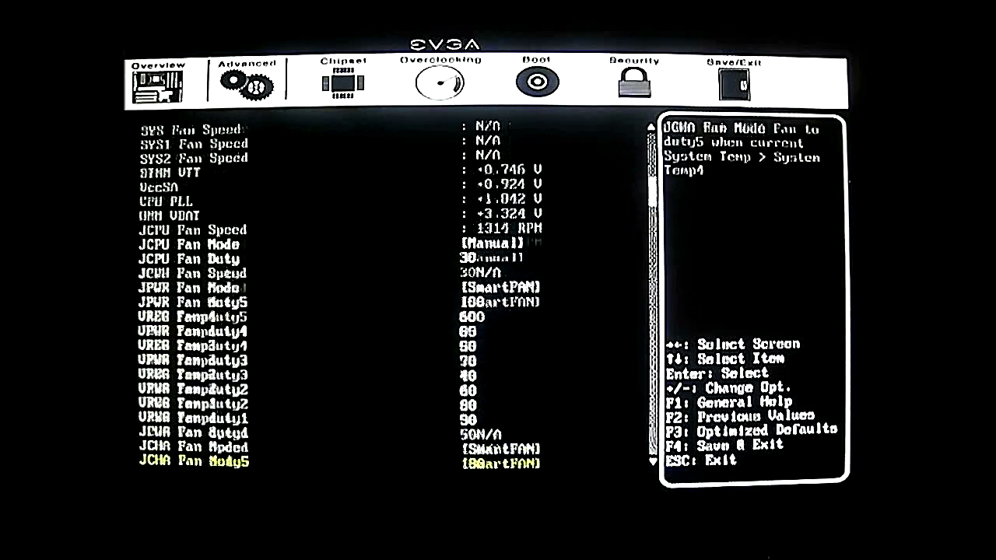
Apply XMP Profile 1 as the Spd Profile Select and move to ChannelA timings
key(Return)
key(Down)
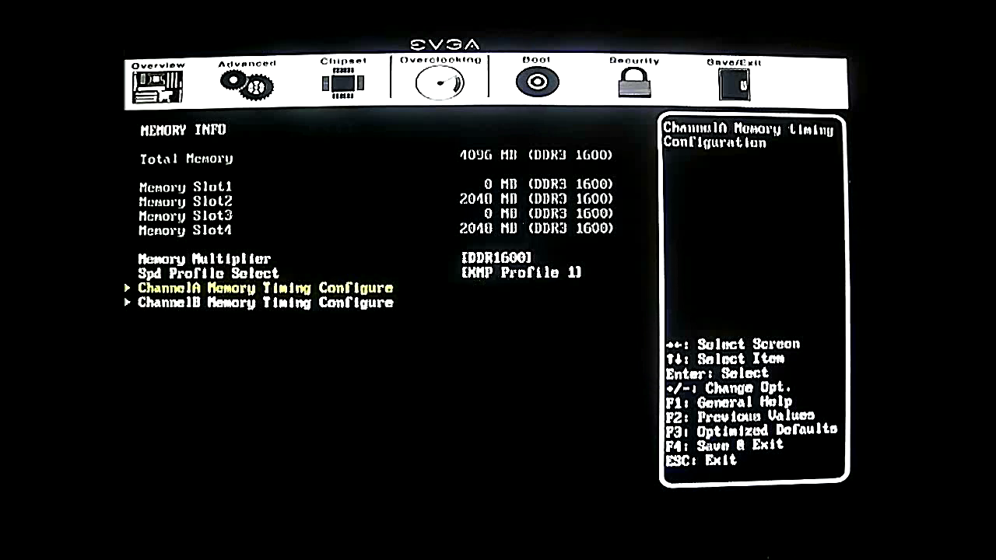
Inspect Channel A's memory timings and Memory Multiplier choices, leaving DDR1600 unchanged
key(Return)
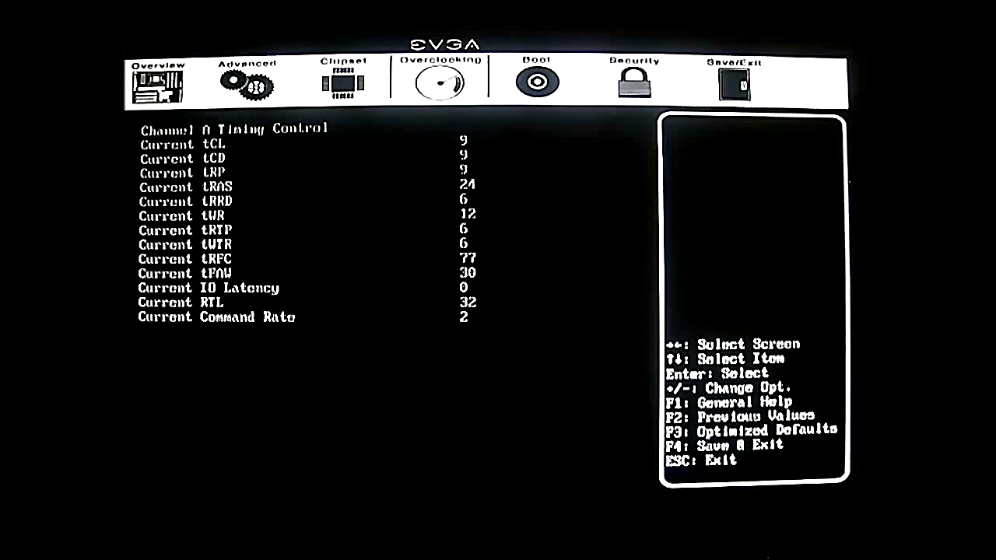
key(Escape)
key(Up)
key(Down)
key(Down)
key(Up)
key(Up)
key(Up)
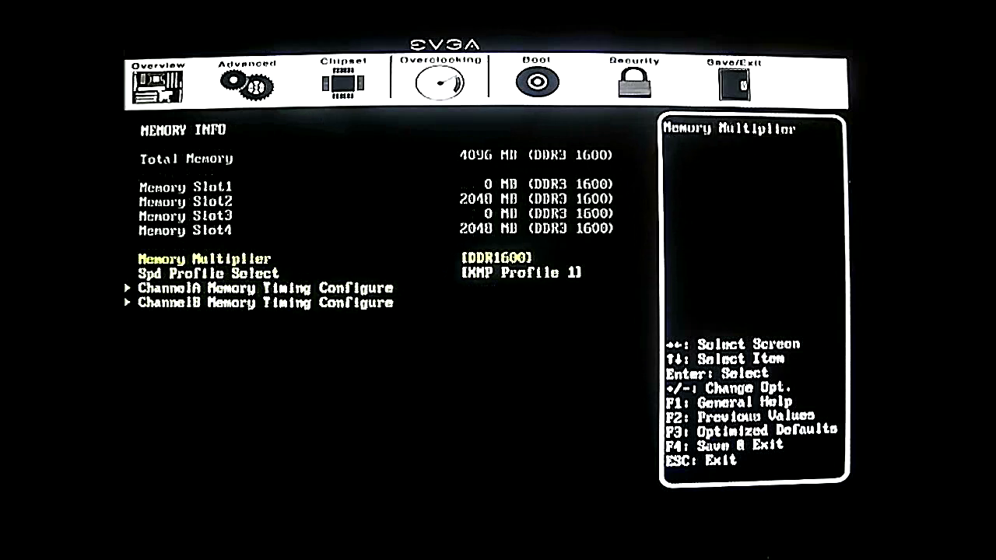
key(Return)
key(Escape)
key(Escape)
Open CPU Advanced Configure and scroll down through the CPU settings
key(Down)
key(Return)
key(Down)
key(Down)
key(Down)
key(Down)
key(Down)
key(Down)
key(Down)
key(Down)
key(Down)
key(Down)
key(Down)
key(Down)
key(Down)
key(Down)
key(Down)
key(Down)
key(Down)
key(Down)
key(Down)
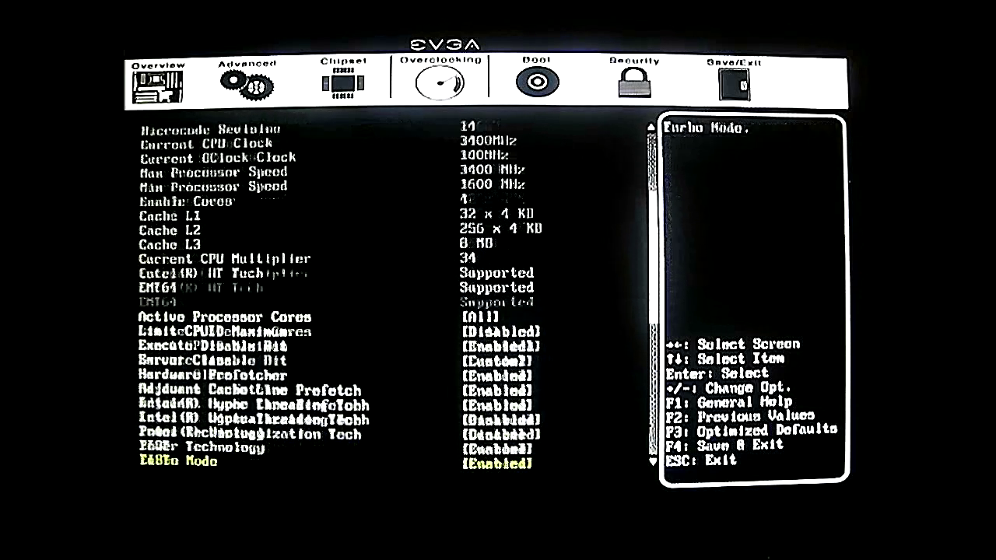
Browse P-STATE Coordination, C1E, EIST, Turbo Mode, C3/C6 reports and core ratio offsets
key(Up)
key(Up)
key(Up)
key(Up)
key(Up)
key(Up)
key(Up)
key(Up)
key(Up)
key(Down)
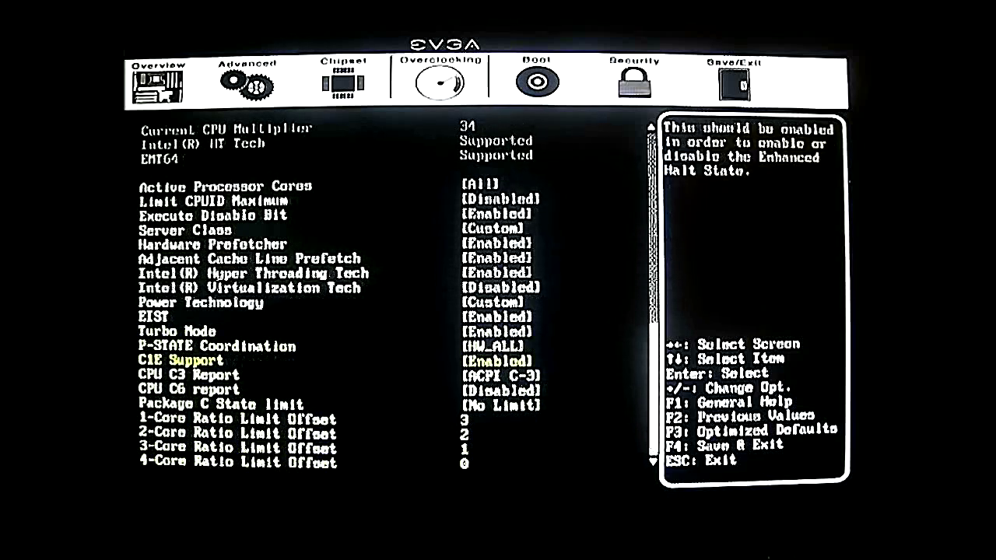
key(Up)
key(Up)
key(Up)
key(Up)
key(Up)
key(Down)
key(Down)
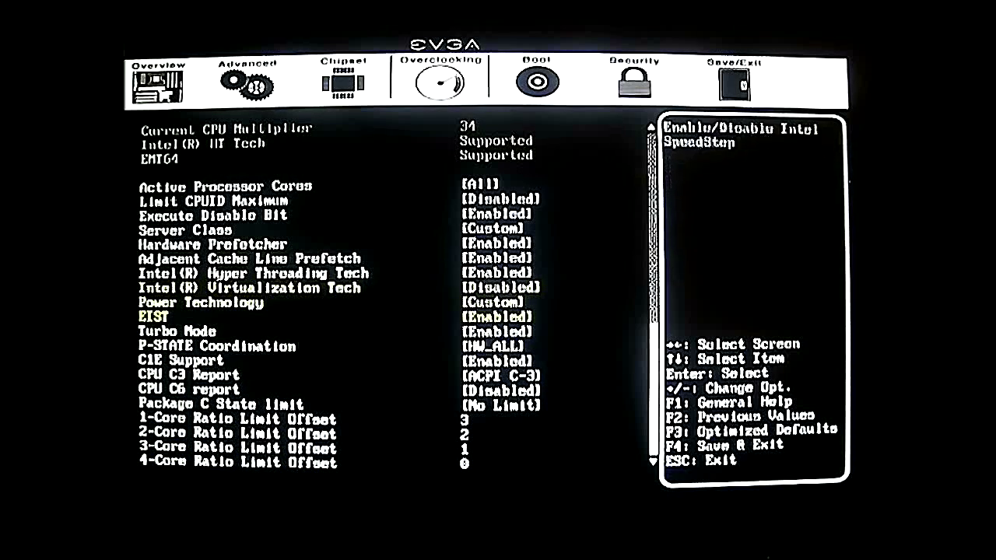
key(Down)
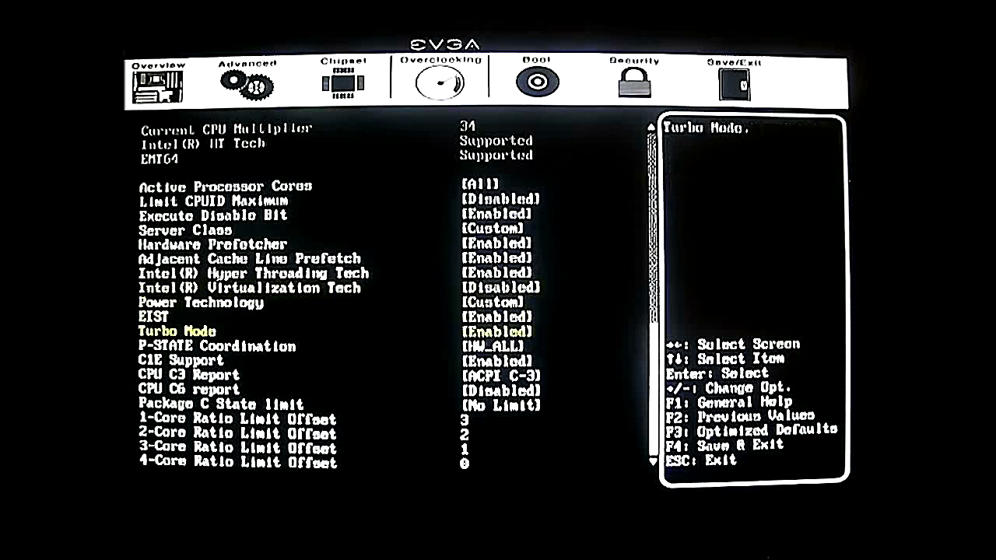
key(Down)
key(Down)
key(Down)
key(Up)
key(Down)
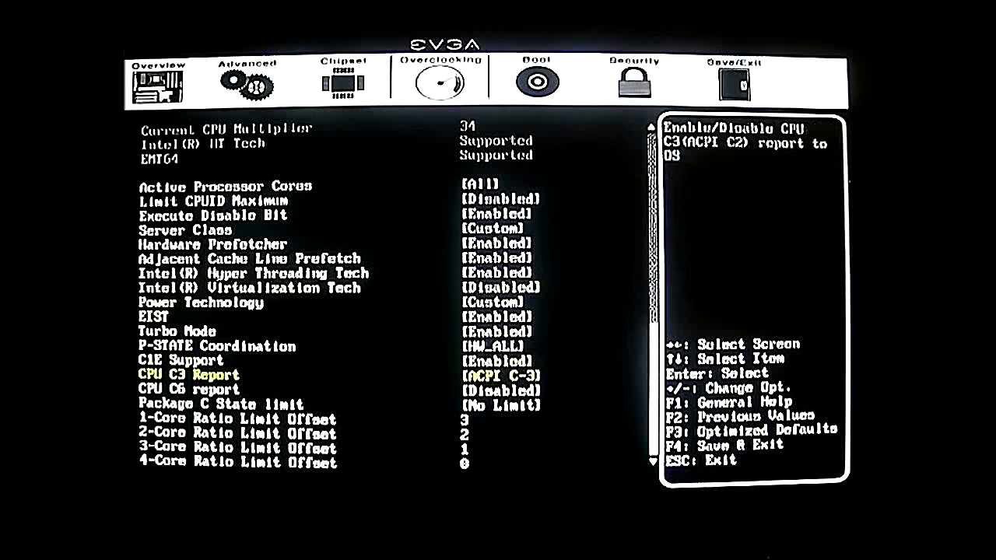
key(Down)
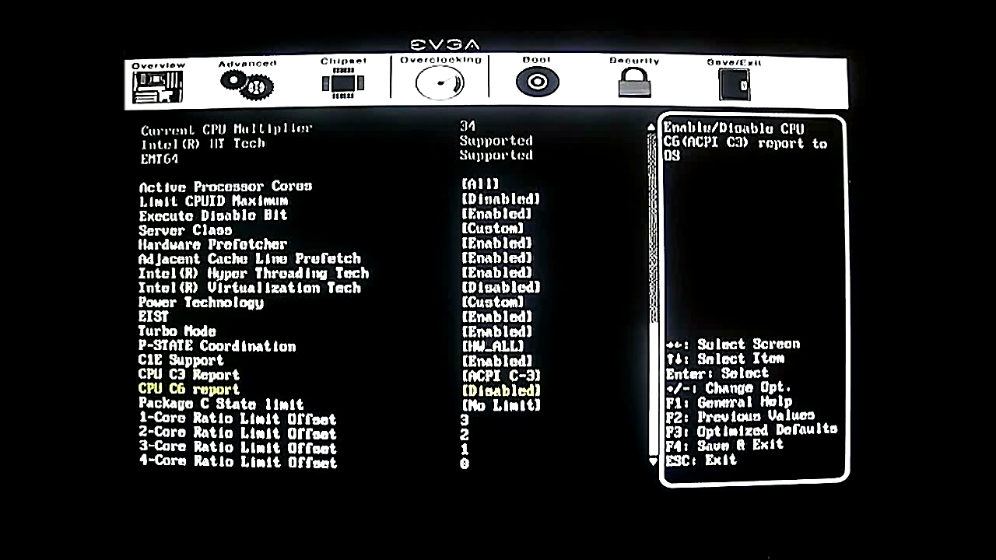
key(Down)
key(Down)
key(Down)
key(Down)
key(Down)
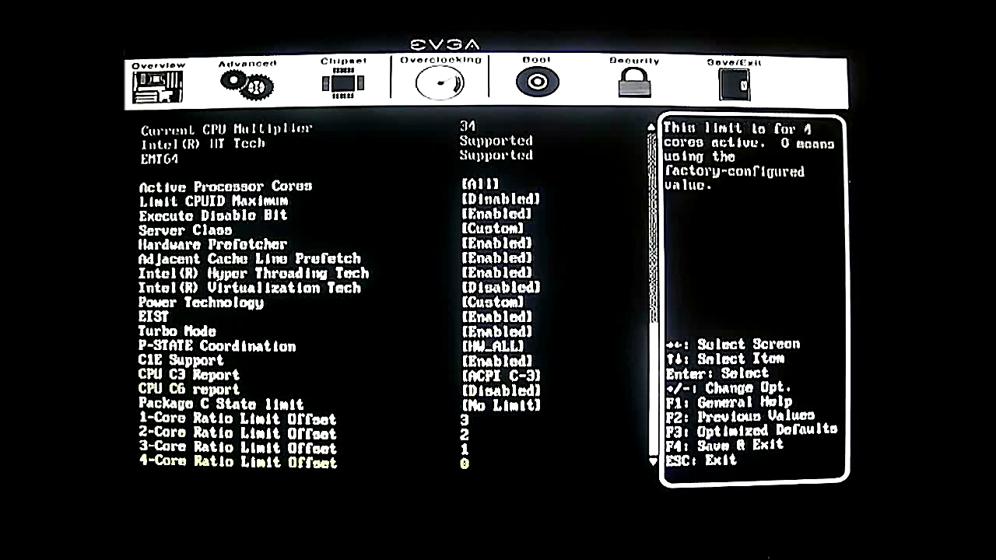
key(Up)
key(Up)
key(Up)
key(Up)
key(Up)
key(Up)
key(Up)
key(Up)
key(Up)
key(Up)
key(Up)
key(Up)
key(Up)
key(Up)
key(Up)
key(Up)
key(Up)
key(Up)
key(Up)
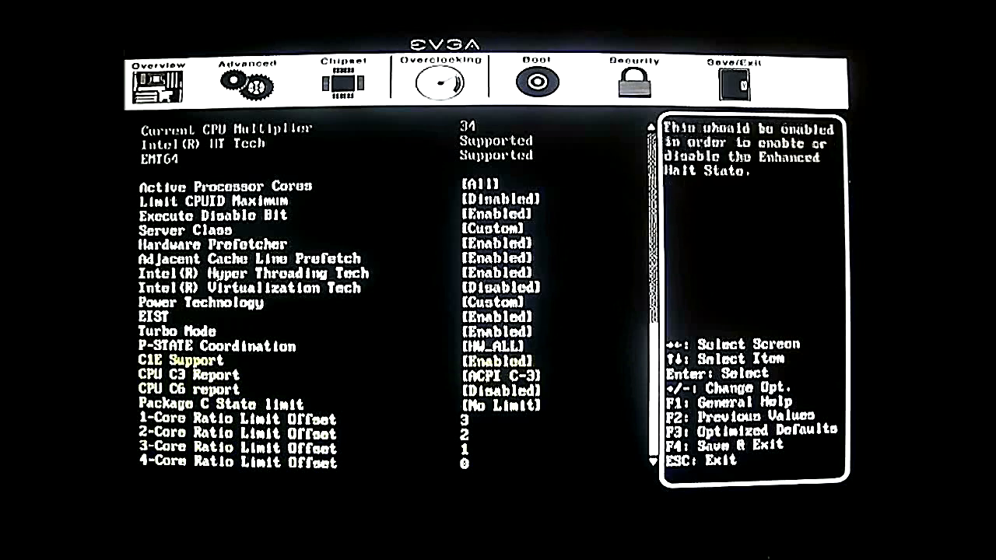
key(Up)
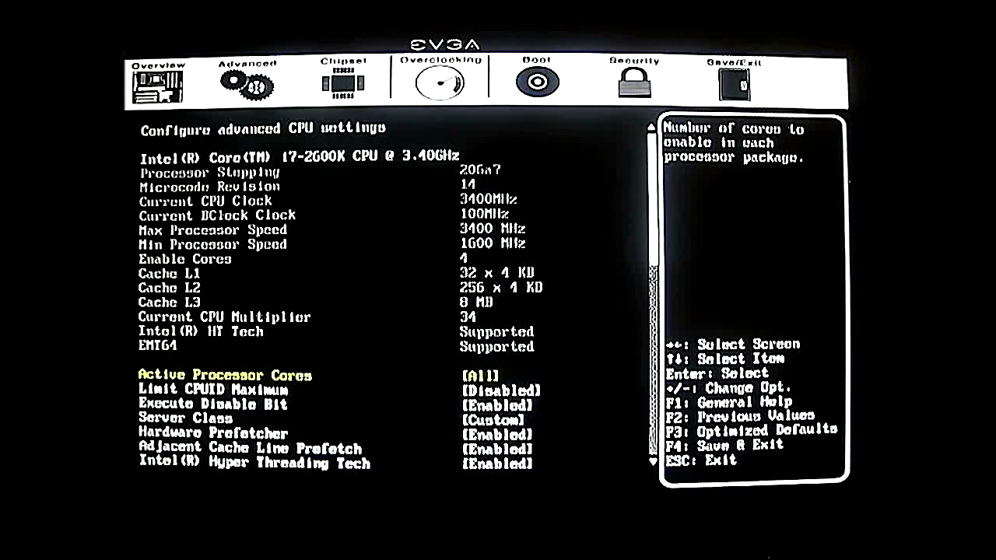
Return to Overclocking and open BCLK Setting, reaching Apply settings immediately
key(Escape)
key(Down)
key(Return)
key(Down)
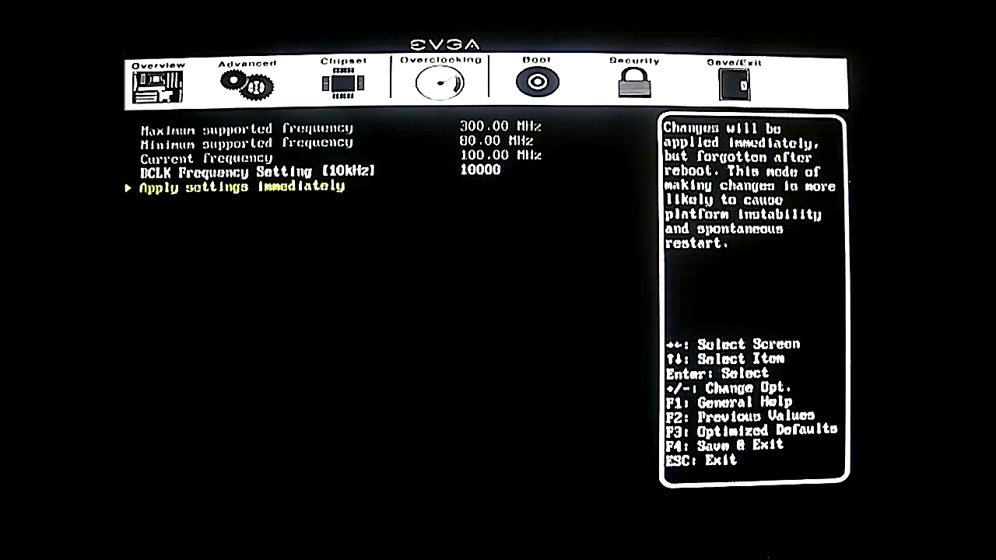
Raise and lower the CPU Multiplier Setting, leaving it at 34
key(Escape)
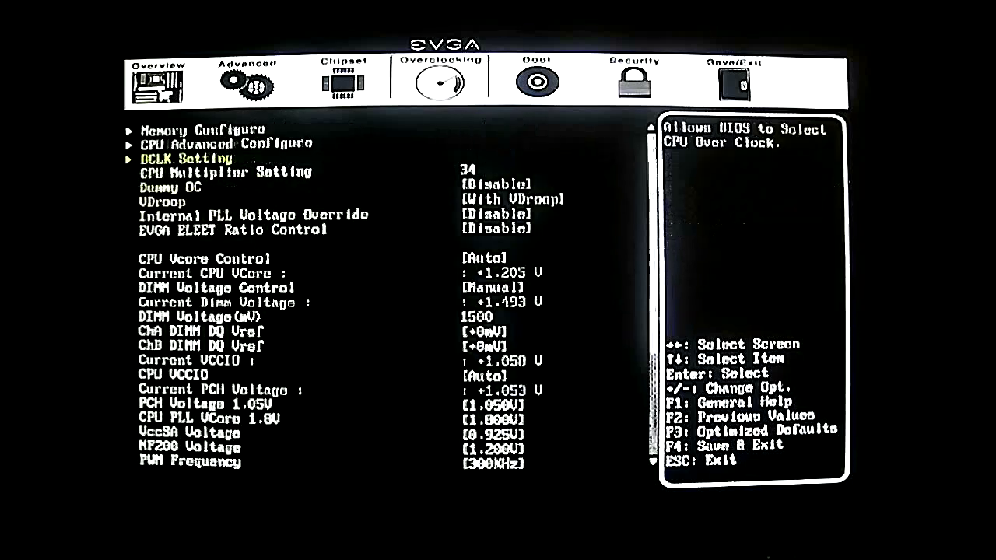
key(Down)
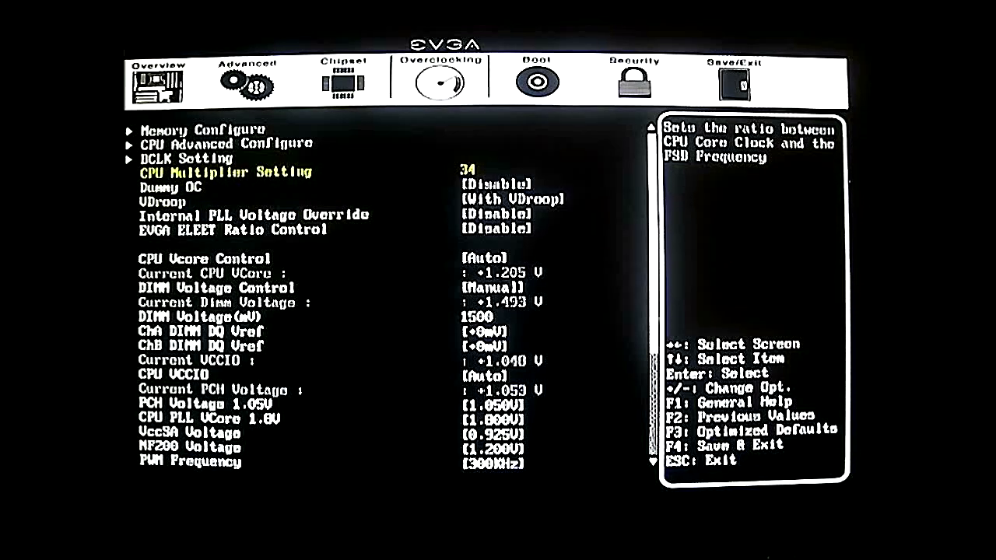
key(plus)
key(plus)
key(plus)
key(plus)
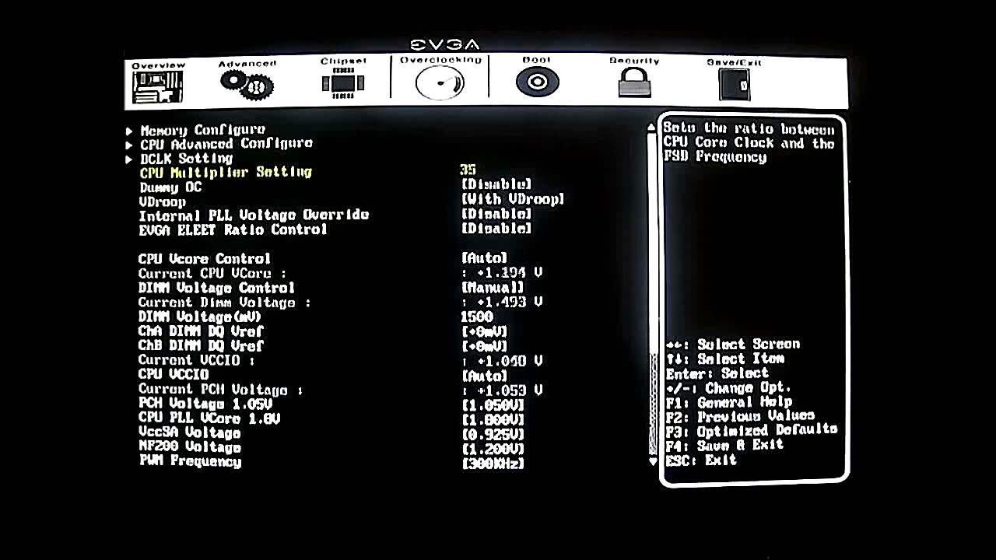
key(minus)
key(minus)
key(minus)
key(plus)
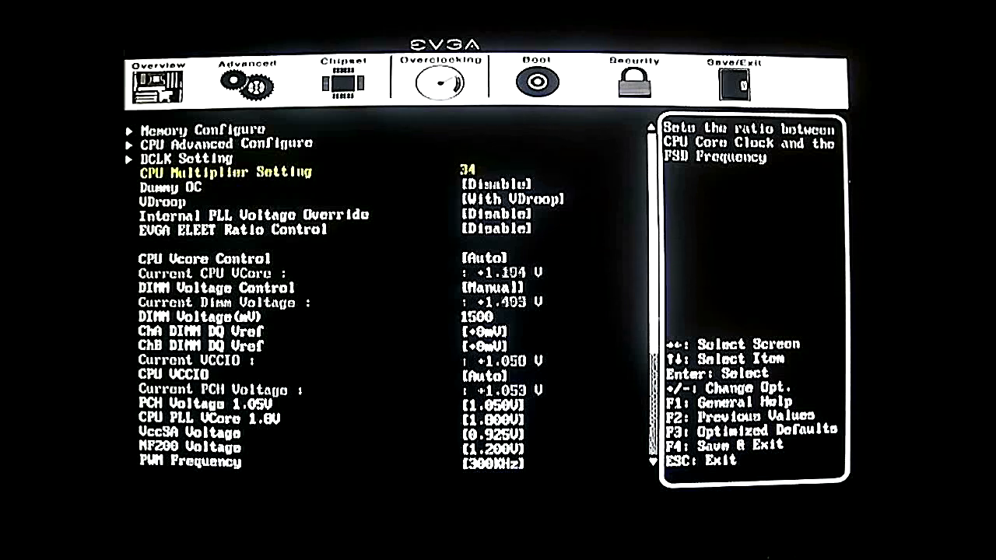
Check the Dummy OC and VDroop choices, keeping Disable and With VDroop
key(Down)
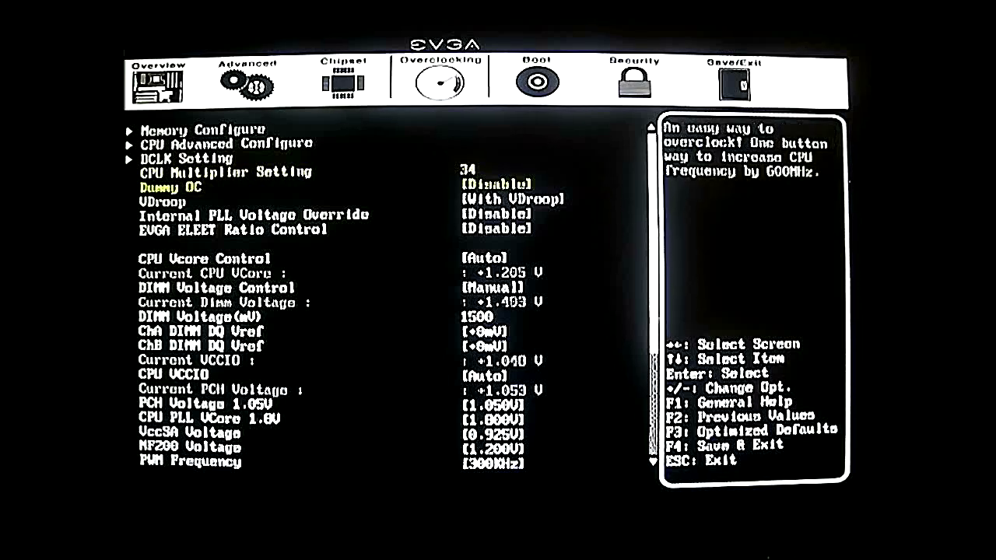
key(Return)
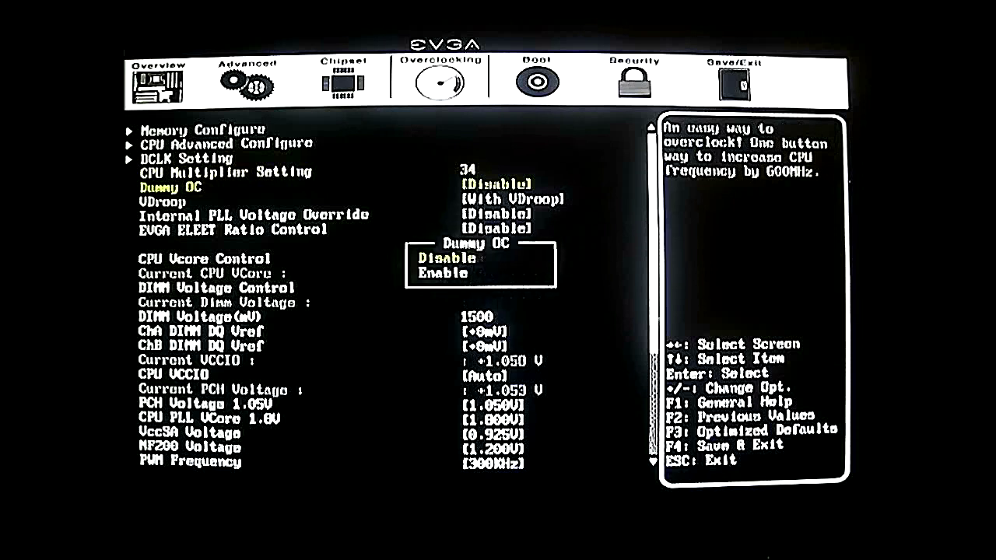
key(Escape)
key(Down)
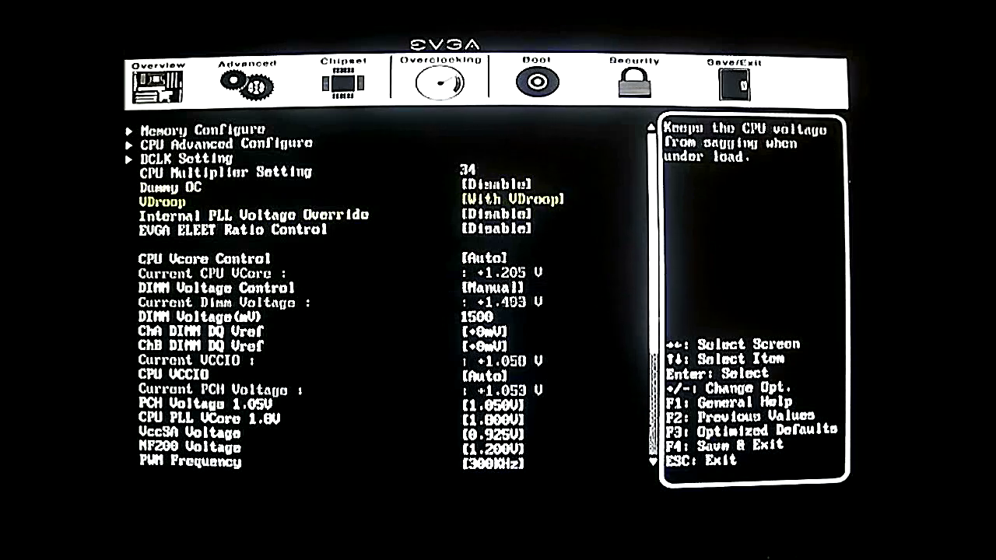
key(Return)
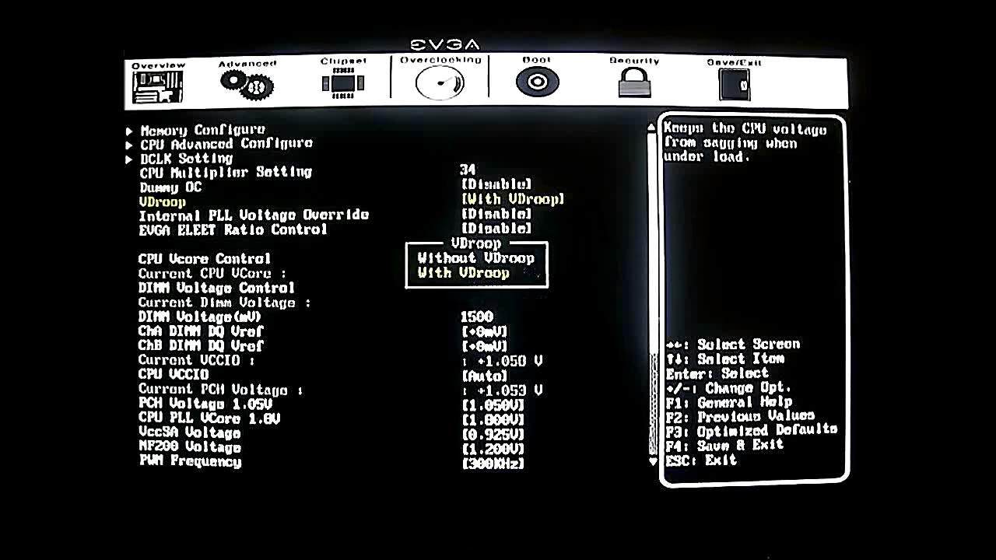
key(Return)
Browse Internal PLL Voltage Override, EVGA ELEET Ratio Control, CPU Vcore Control and Long Duration TDP
key(Down)
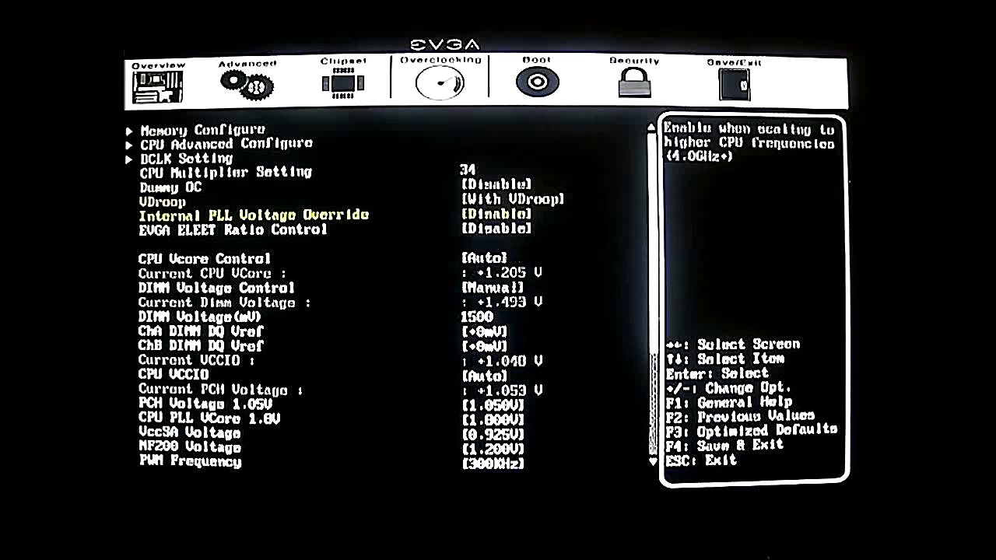
key(Down)
key(Up)
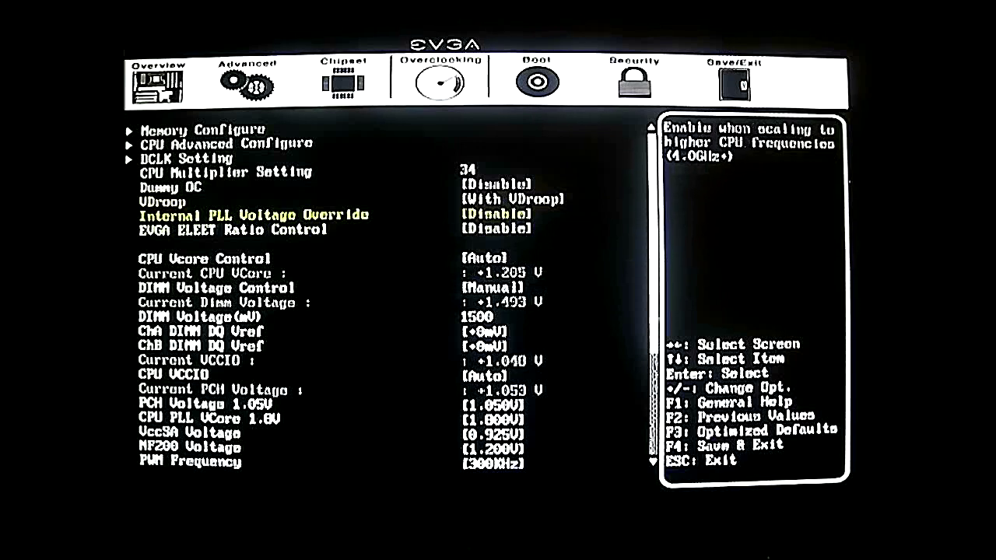
key(Down)
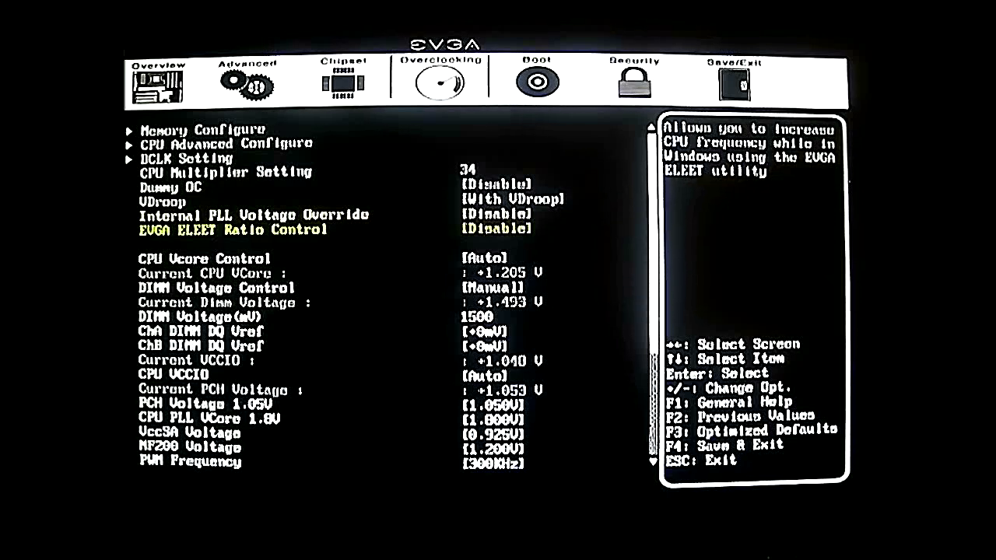
key(Down)
key(Down)
key(Down)
key(Down)
key(Down)
key(Down)
key(Down)
key(Down)
key(Down)
key(Down)
key(Down)
key(Down)
key(Down)
key(Down)
key(Down)
key(Down)
key(Down)
key(Down)
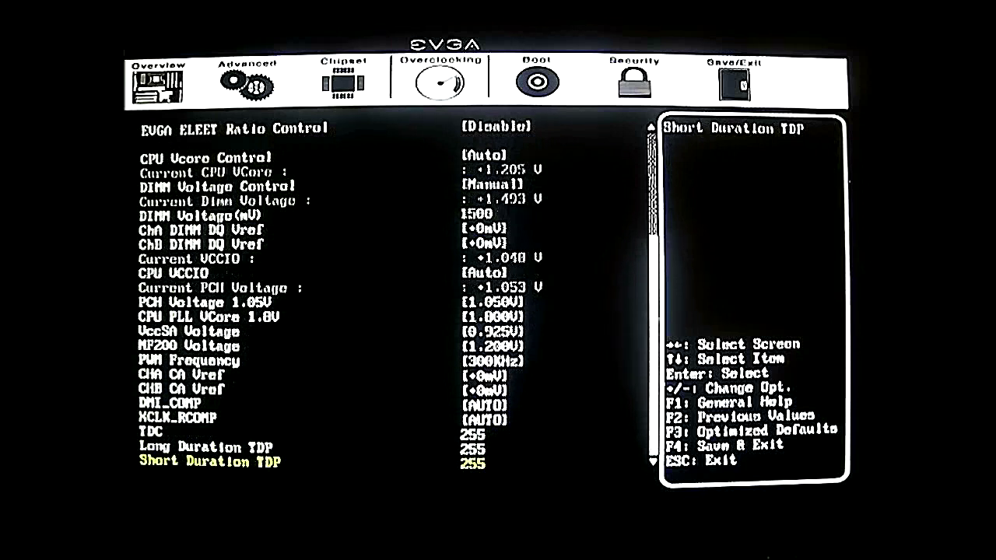
key(Up)
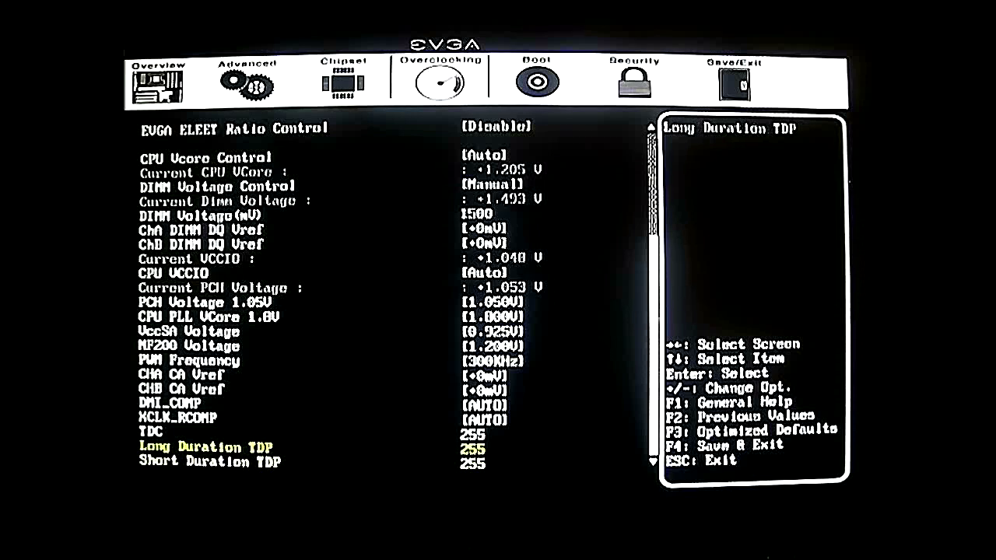
key(Up)
key(Up)
key(Up)
key(Up)
key(Up)
key(Up)
key(Up)
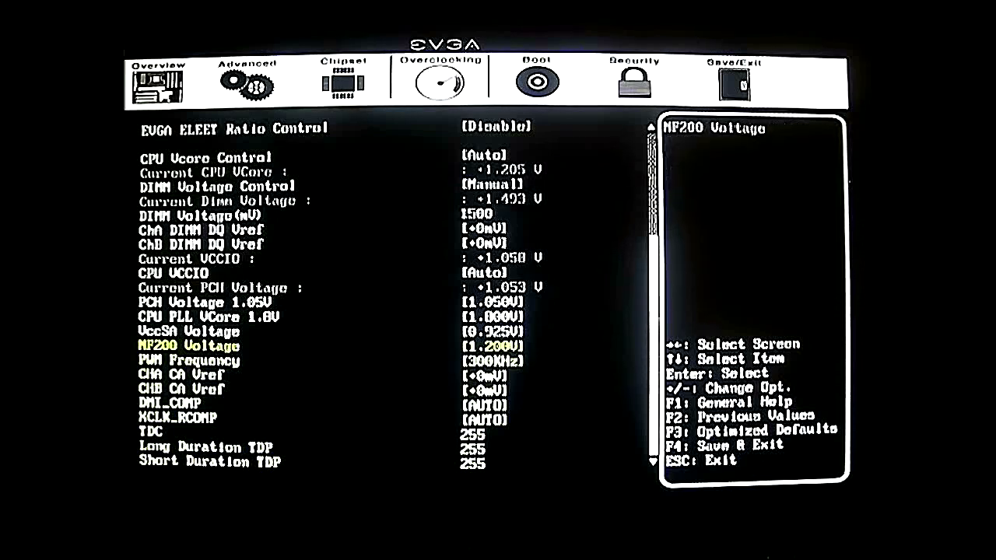
Check MF200 Voltage, PWM Frequency, XCLK_RCOMP and TDC, then move to the Boot tab
key(Down)
key(Up)
key(Down)
key(Down)
key(Down)
key(Down)
key(Down)
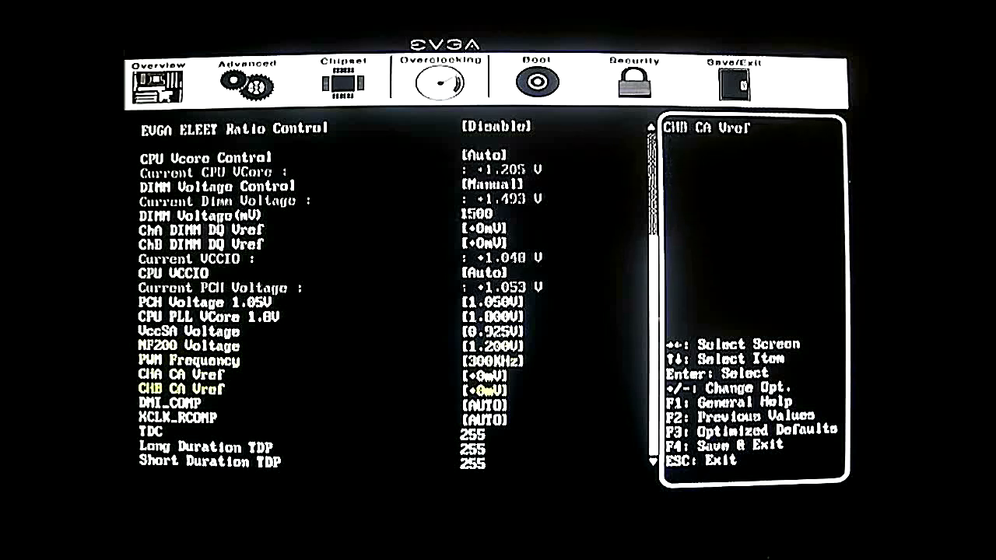
key(Down)
key(Down)
key(Down)
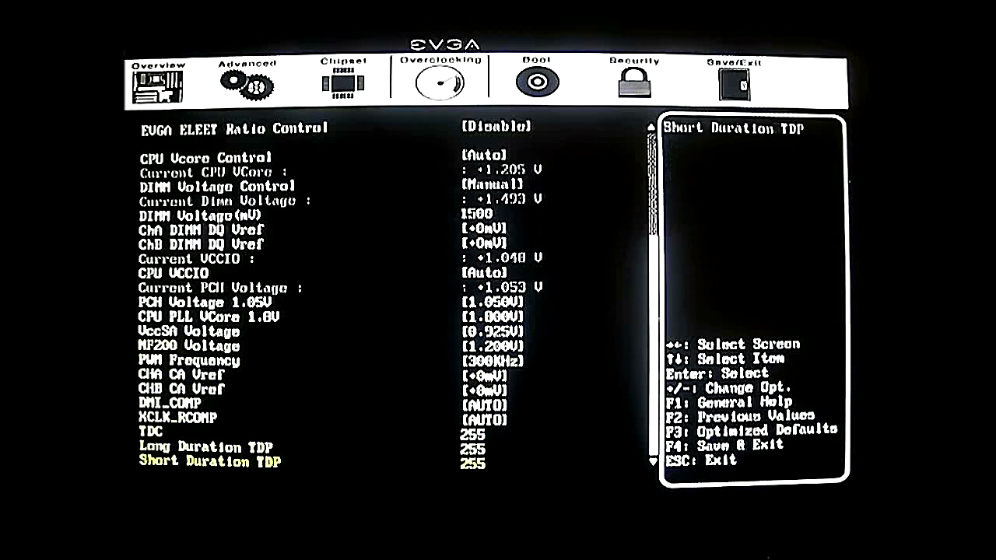
key(Up)
key(Up)
key(Down)
key(Up)
key(Up)
key(Up)
key(Up)
key(Up)
key(Up)
key(Up)
key(Up)
key(Up)
key(Up)
key(Up)
key(Up)
key(Up)
key(Up)
key(Up)
key(Up)
key(Up)
key(Up)
key(Up)
key(Up)
key(Up)
key(Up)
key(Up)
key(Up)
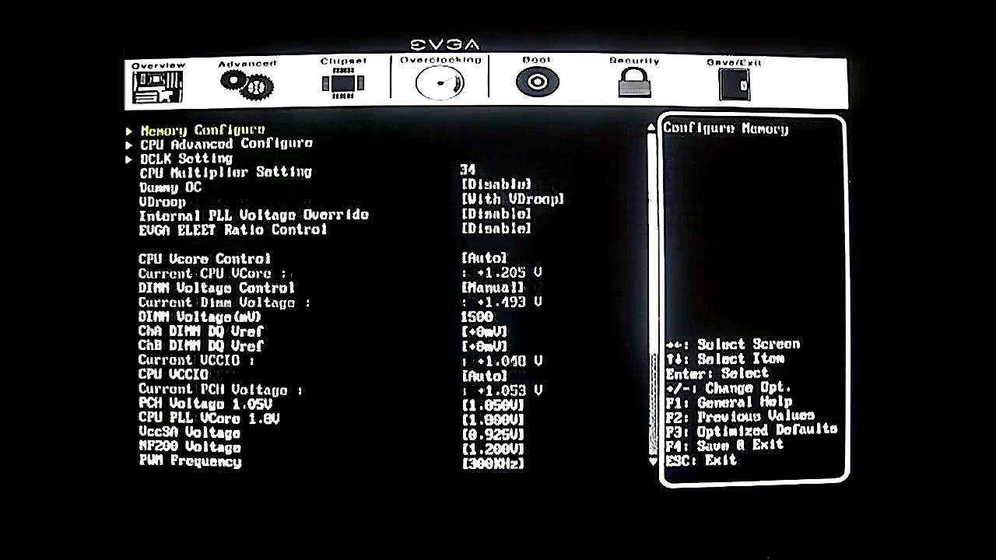
key(Right)
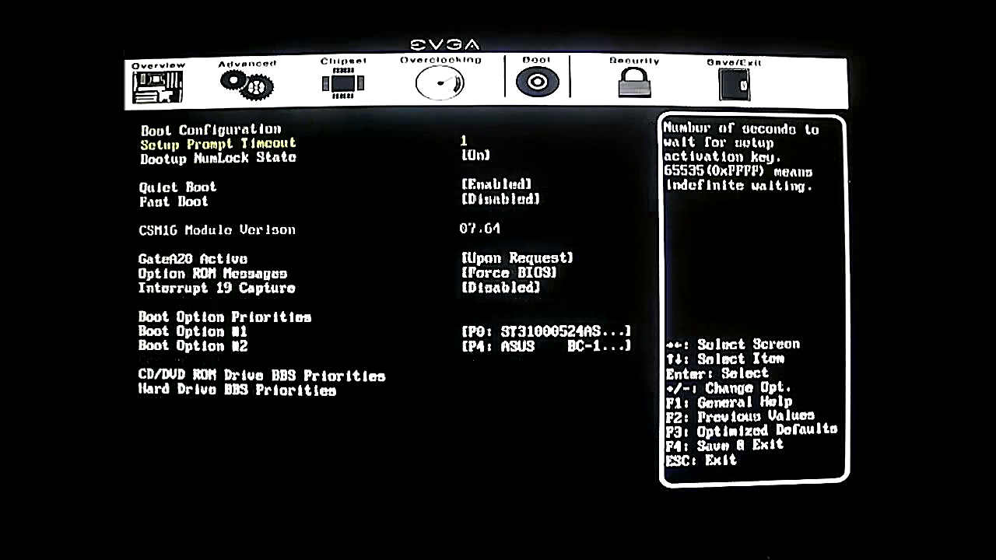
Review Setup Prompt Timeout, Bootup NumLock State, Quiet Boot and Fast Boot
key(Down)
key(Up)
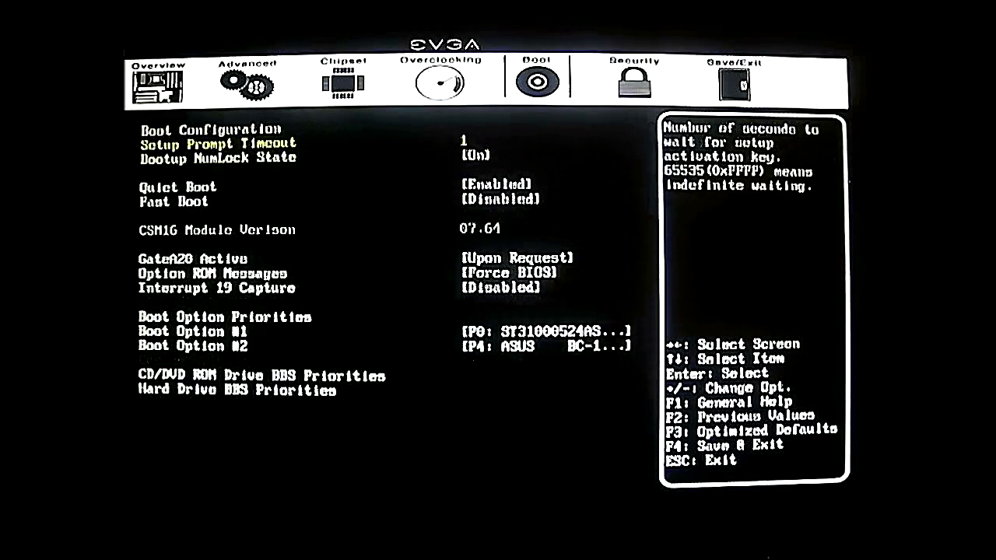
key(Down)
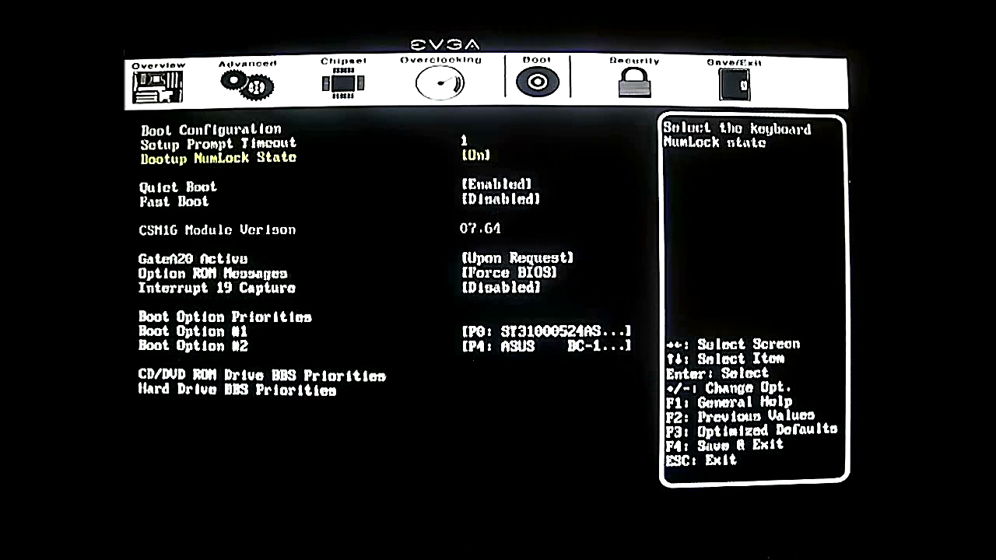
key(Down)
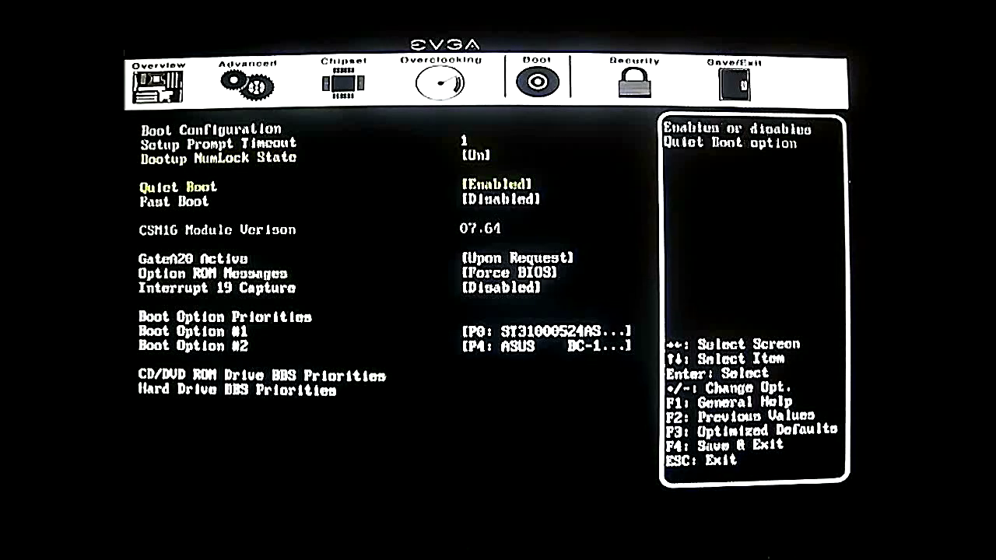
key(Down)
key(Up)
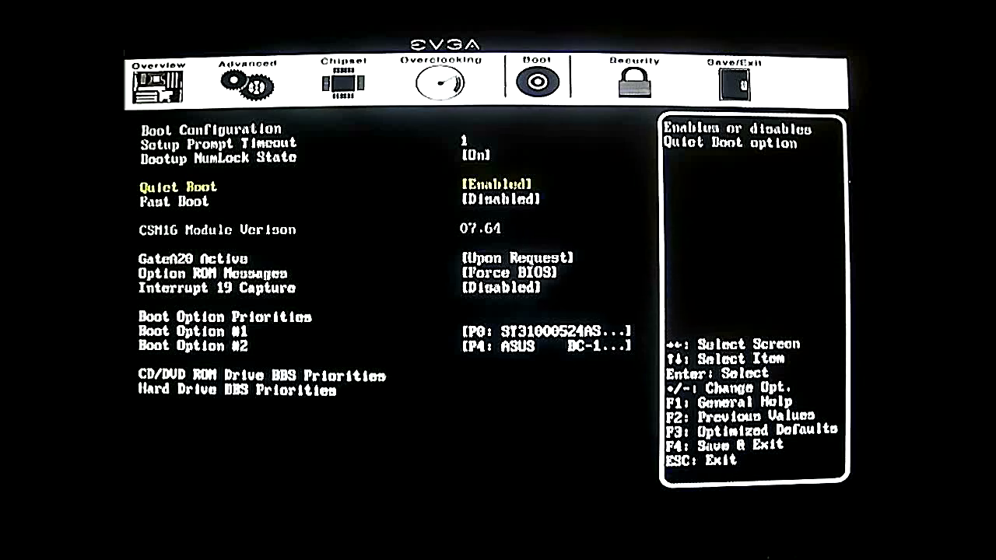
key(Down)
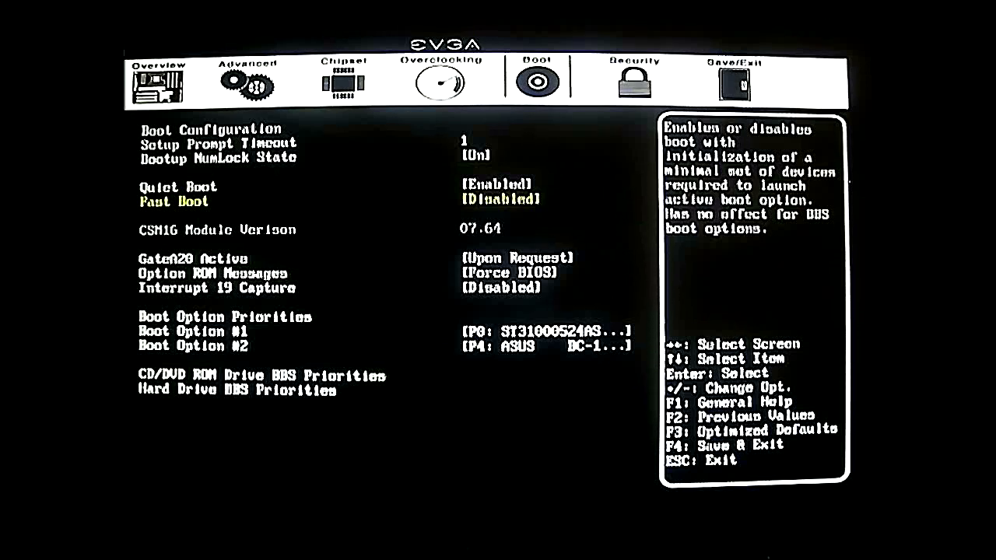
Keep GateA20 Upon Request, Option ROM Force BIOS, Interrupt 19 Capture Disabled; reach Boot Option #1
key(Down)
key(Down)
key(Up)
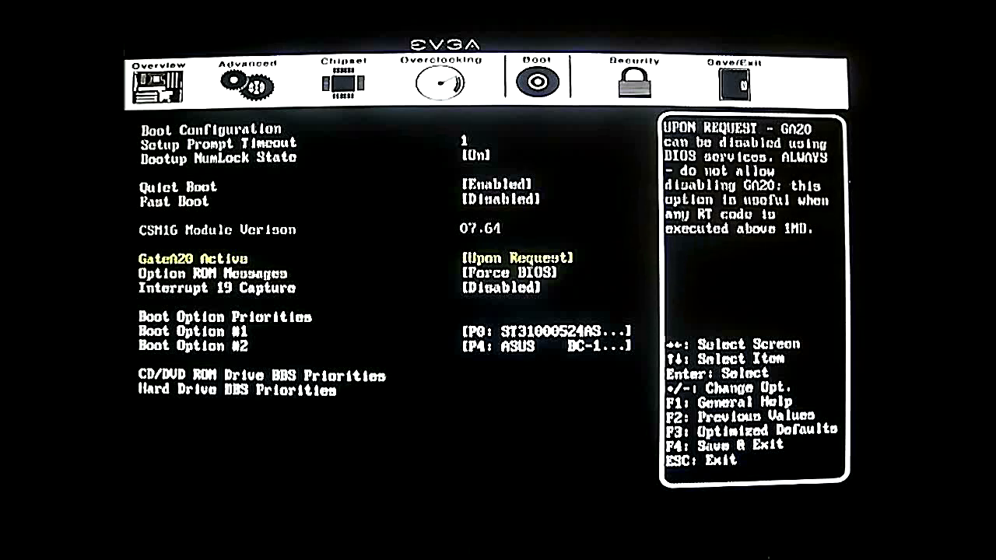
key(Return)
key(Return)
key(Down)
key(Return)
key(Return)
key(Down)
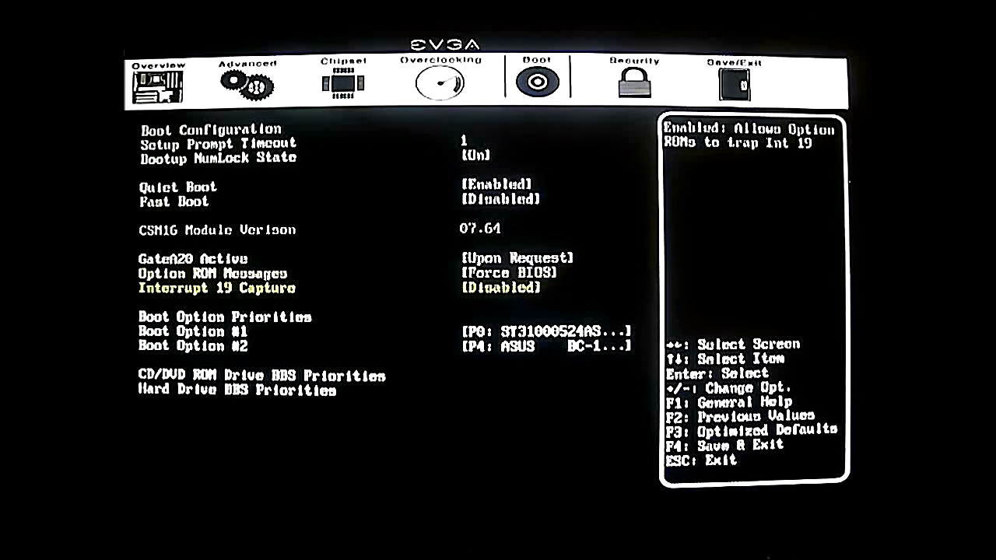
key(Return)
key(Return)
key(Down)
key(Down)
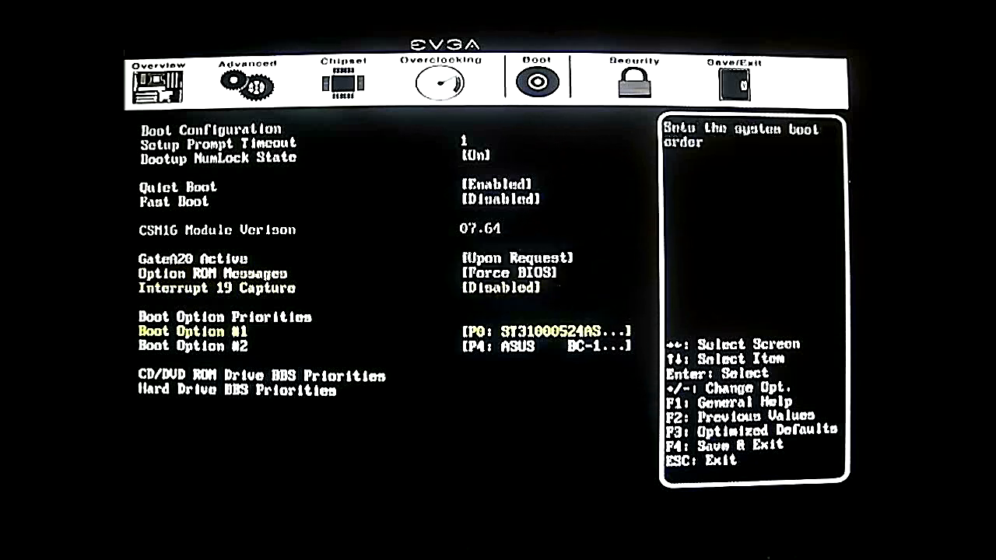
key(Up)
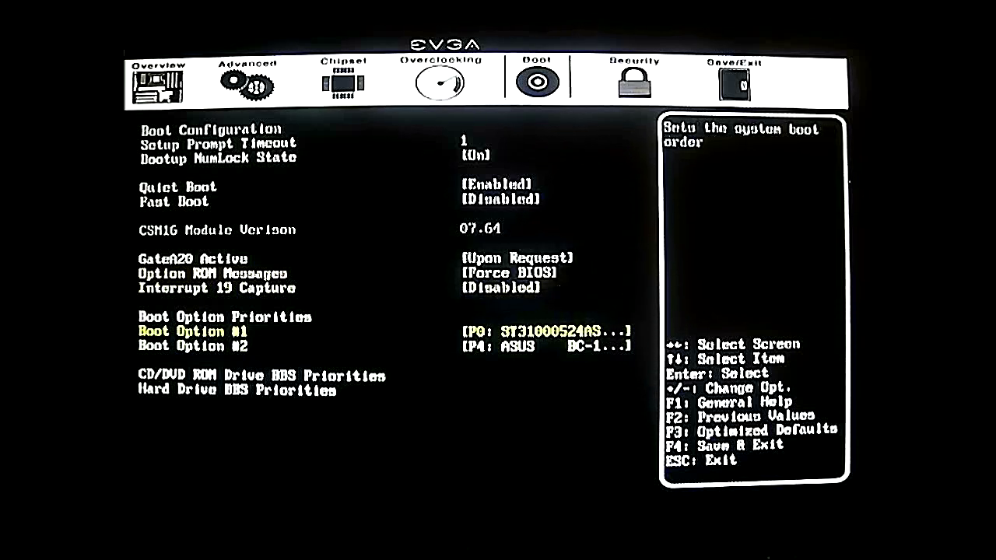
Set Boot Option #1 to the P4 ASUS optical drive, then restore P0 ST31000524AS as first
key(Return)
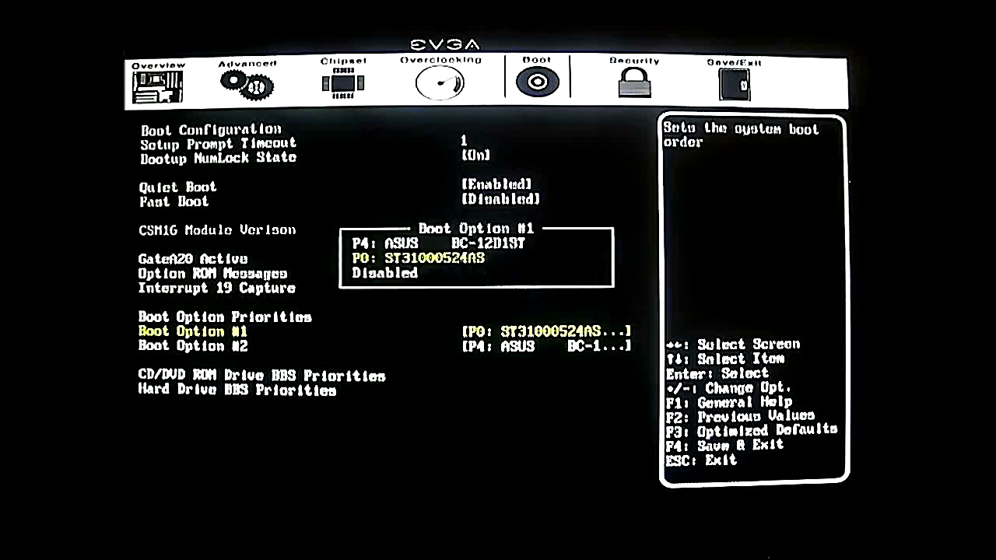
key(Up)
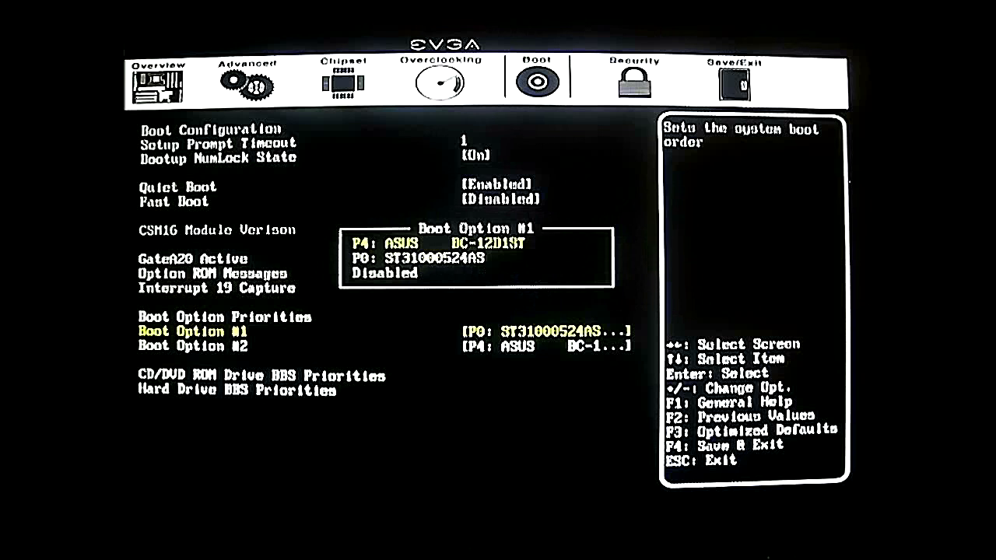
key(Return)
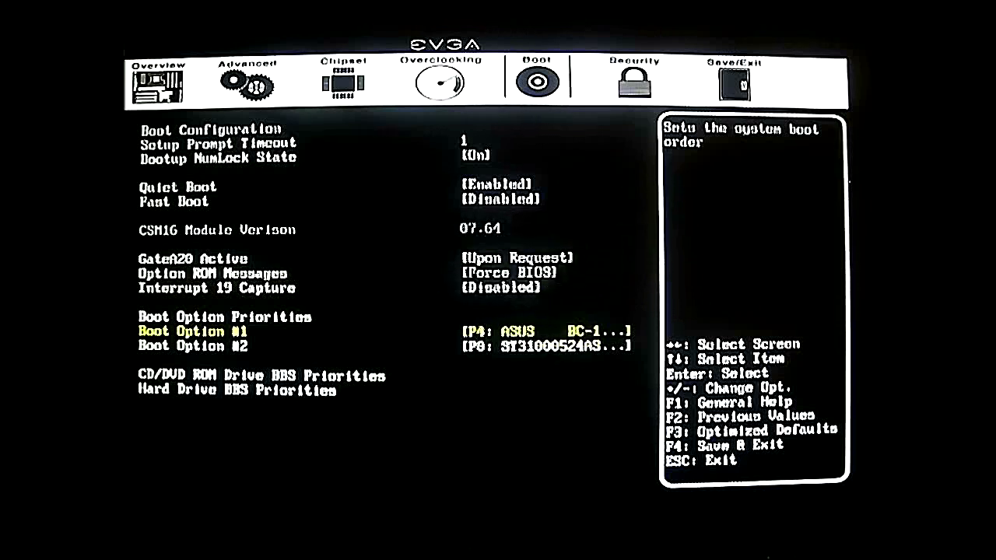
key(Return)
key(Down)
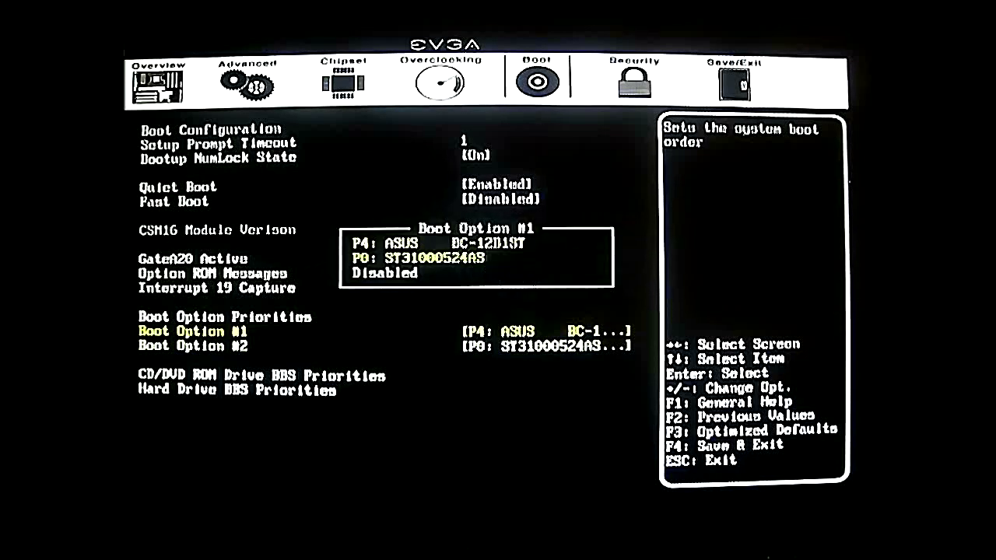
key(Return)
Inspect the CD/DVD ROM and Hard Drive BBS Priorities lists without changing them
key(Down)
key(Down)
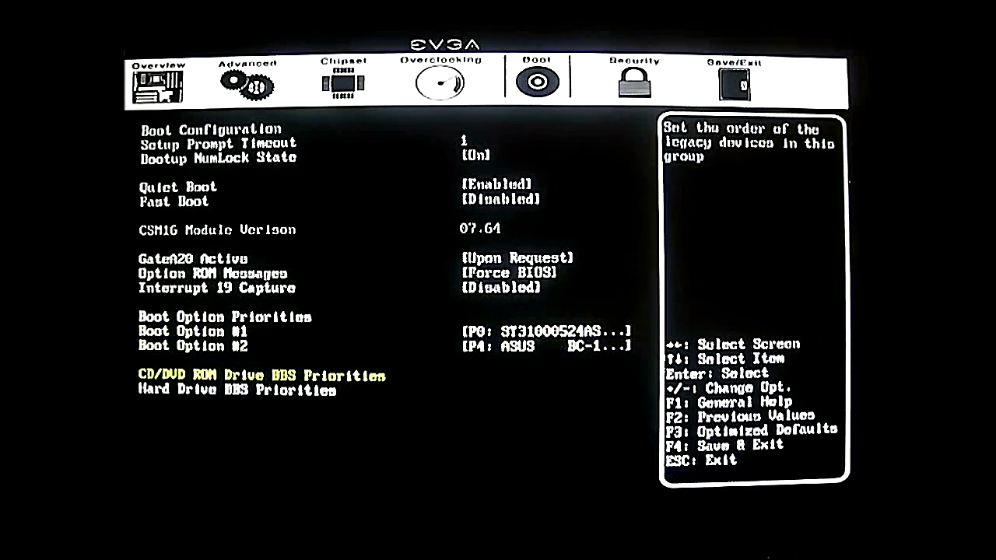
key(Return)
key(Escape)
key(Down)
key(Return)
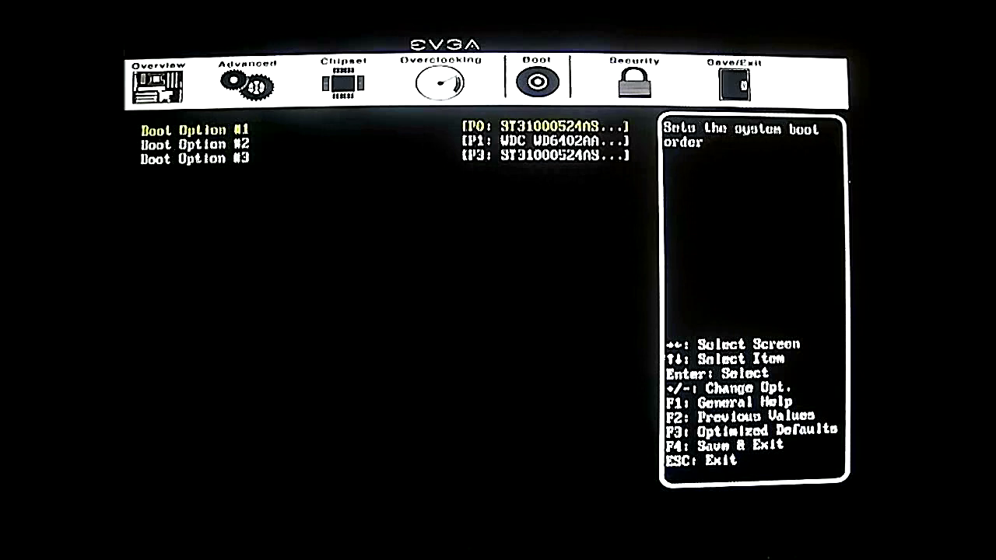
key(Down)
key(Escape)
key(Right)
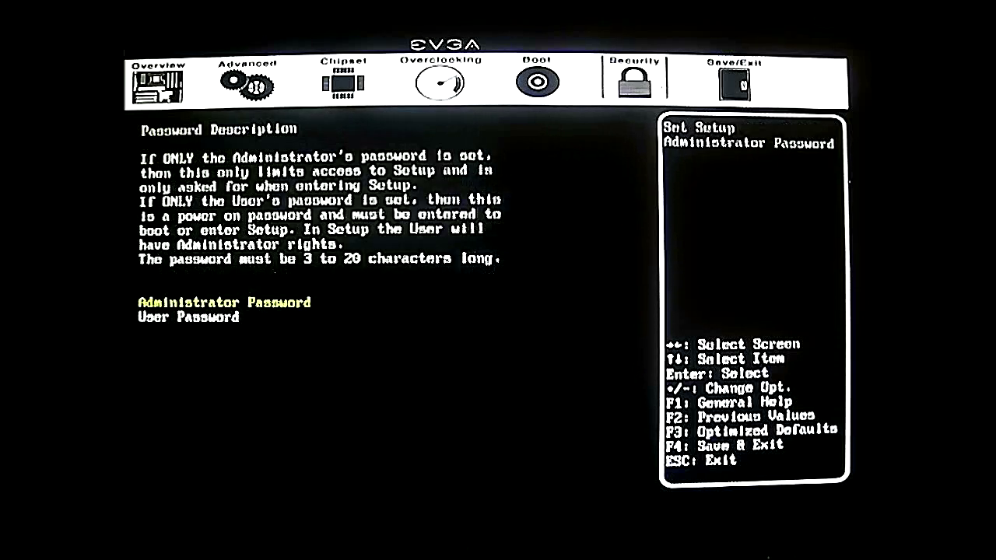
Check the User Password entry on Security, then browse the Save & Exit save and discard options
key(Down)
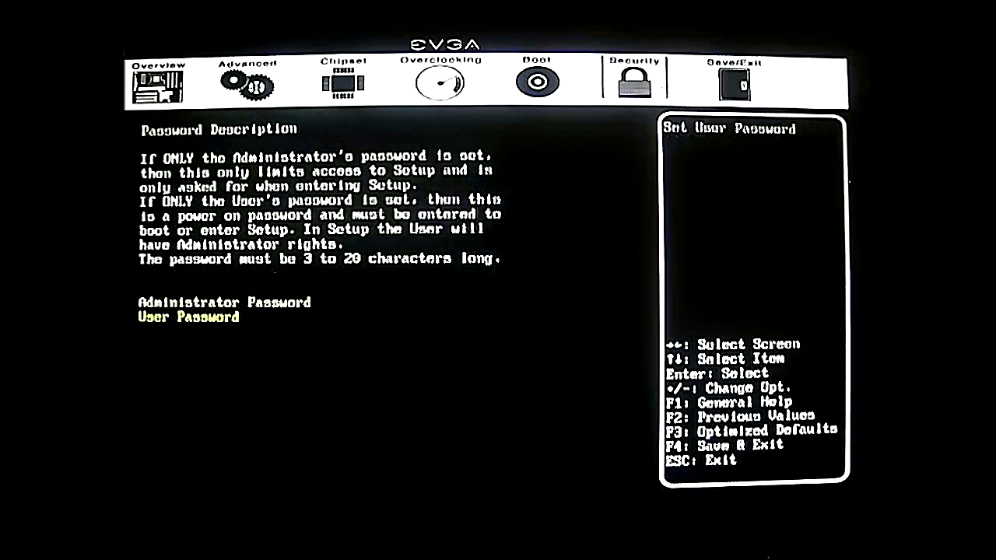
key(Right)
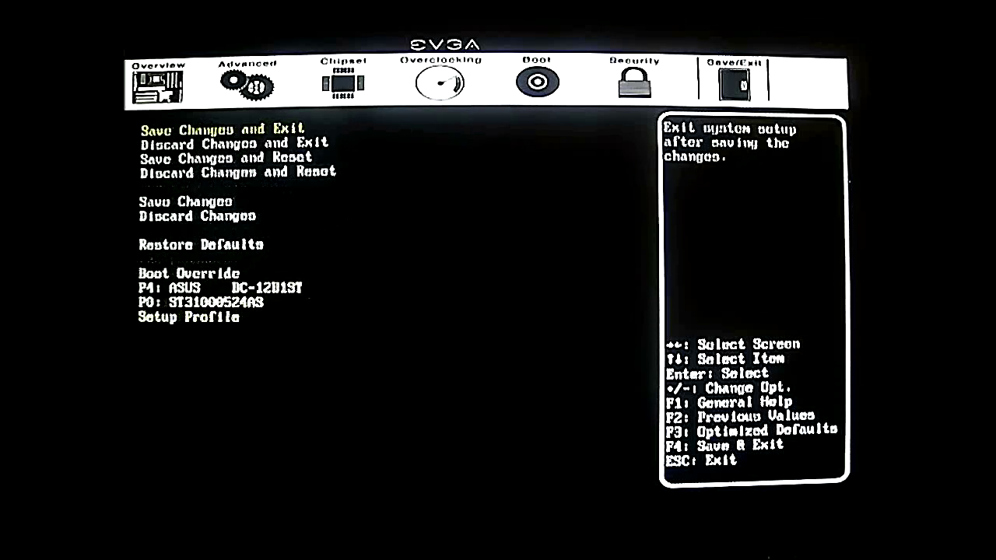
key(Down)
key(Down)
key(Down)
key(Up)
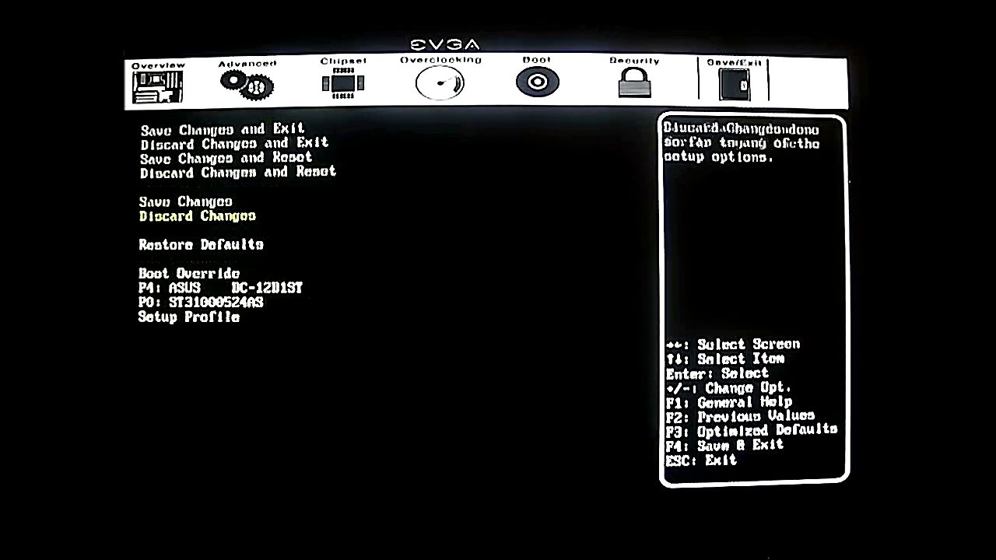
key(Left)
key(Left)
key(Left)
key(Left)
key(Left)
key(Left)
key(Left)
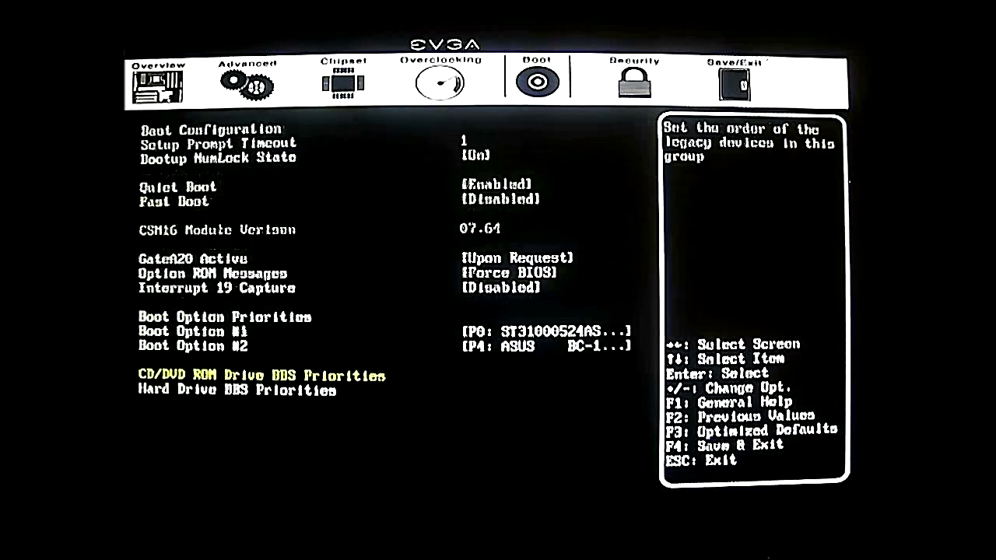
key(Down)
key(Up)
key(Up)
key(Up)
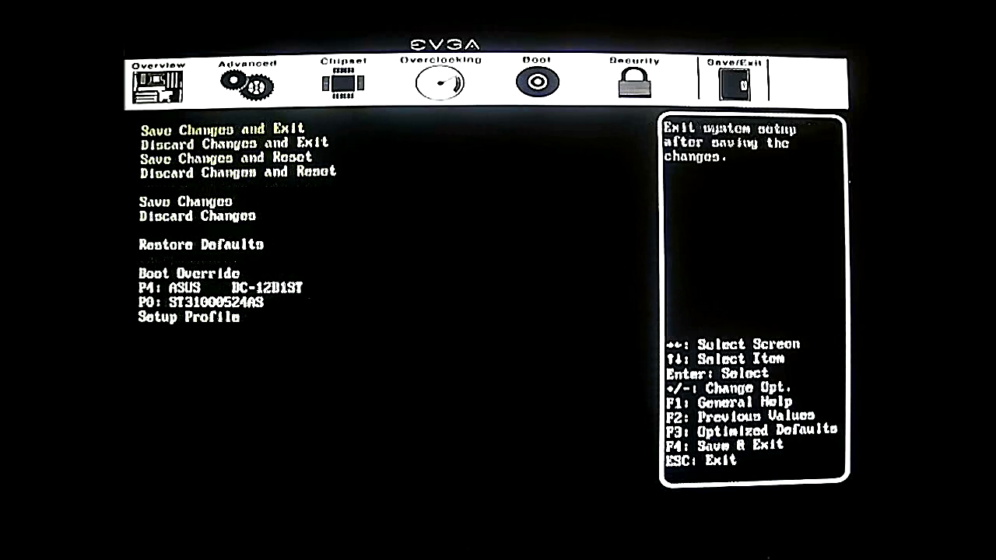
Alternate between Security and Save & Exit, reviewing the save, discard and reset option descriptions
key(Left)
key(Right)
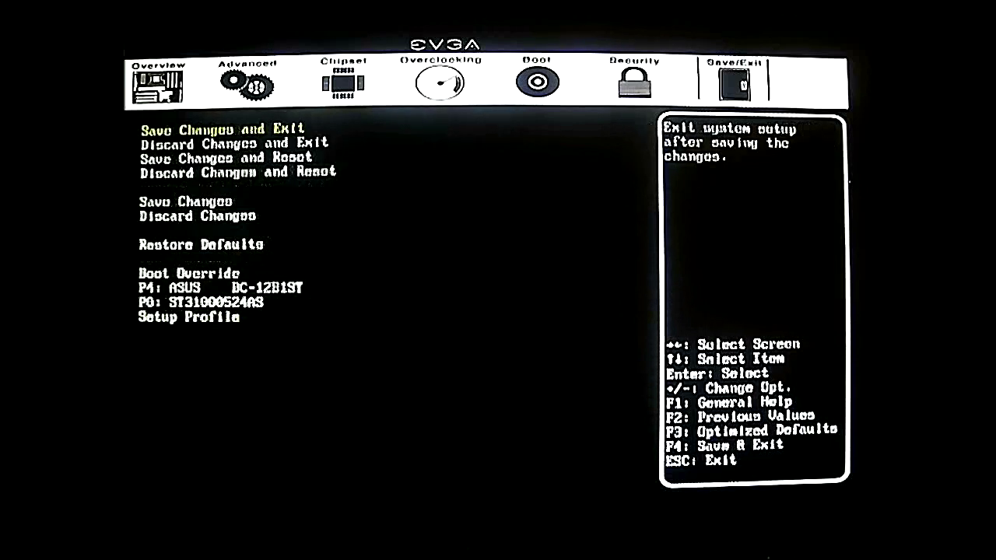
key(Down)
key(Down)
key(Down)
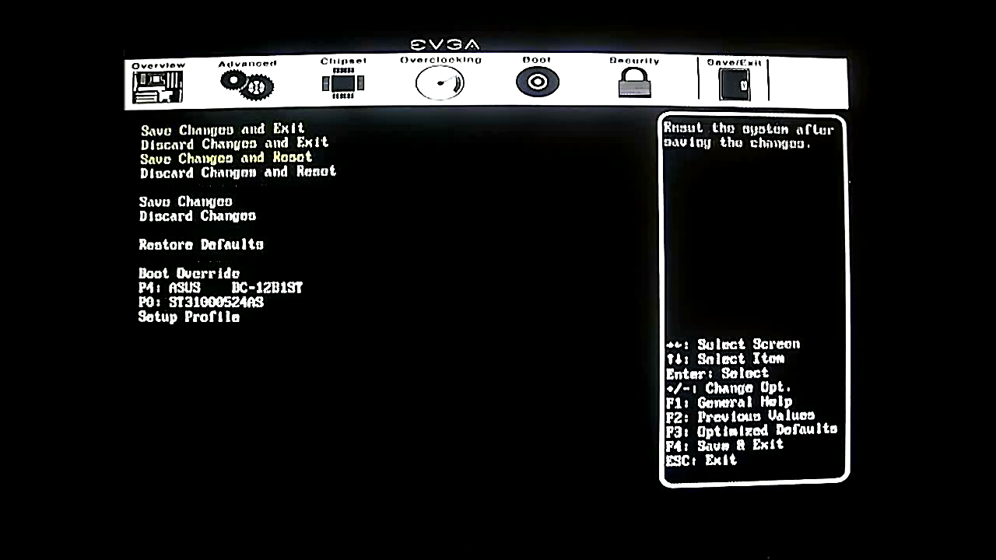
key(Left)
key(Left)
key(Right)
key(Right)
key(Down)
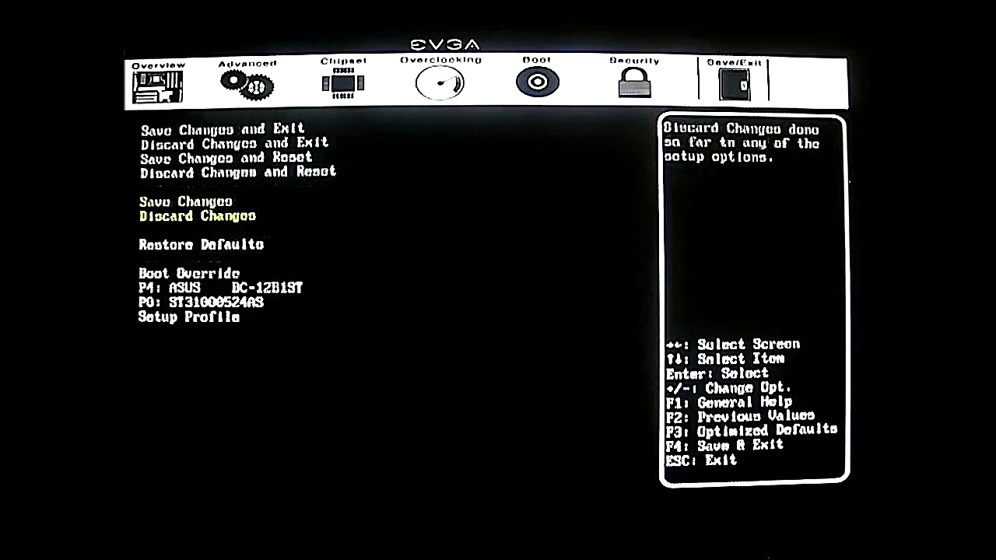
key(Up)
key(Up)
key(Up)
key(Up)
key(Up)
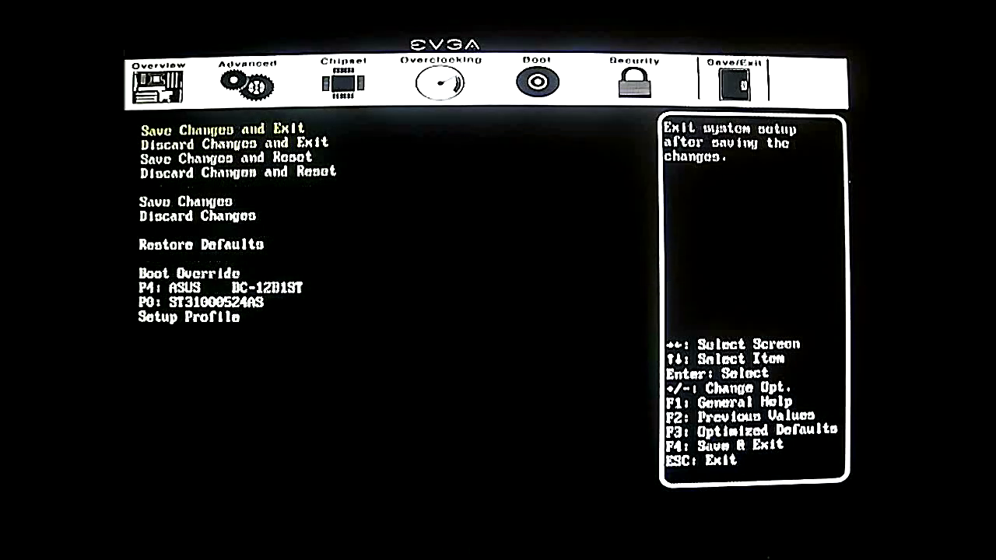
key(Down)
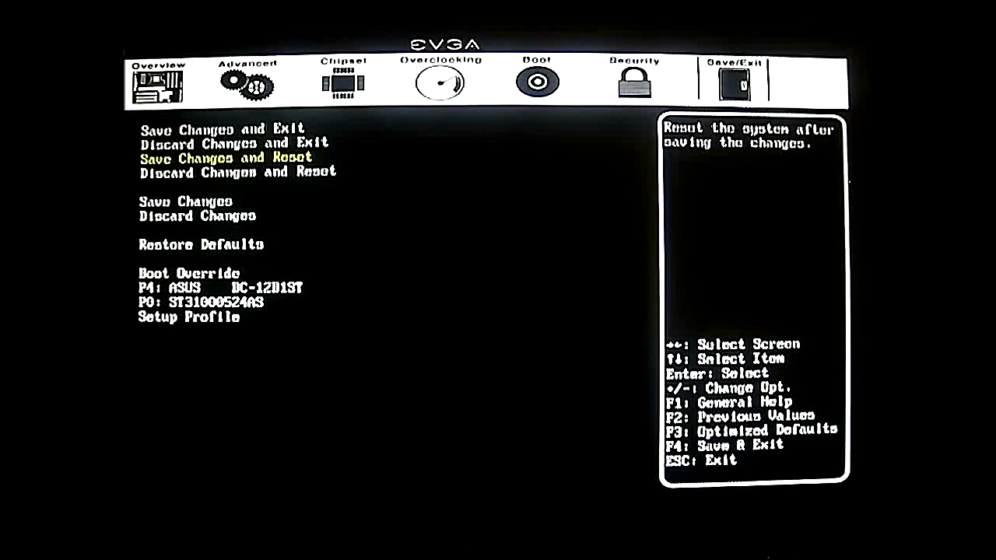
key(Up)
key(Up)
key(Down)
key(Down)
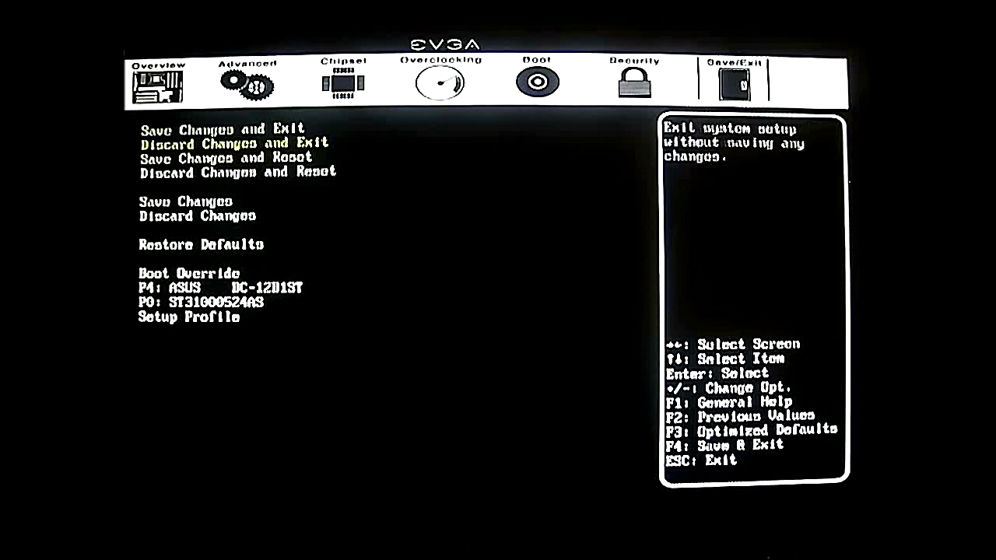
Move past Restore Defaults and the boot override drives to bring up the Setup Profile dialog
key(Down)
key(Down)
key(Down)
key(Down)
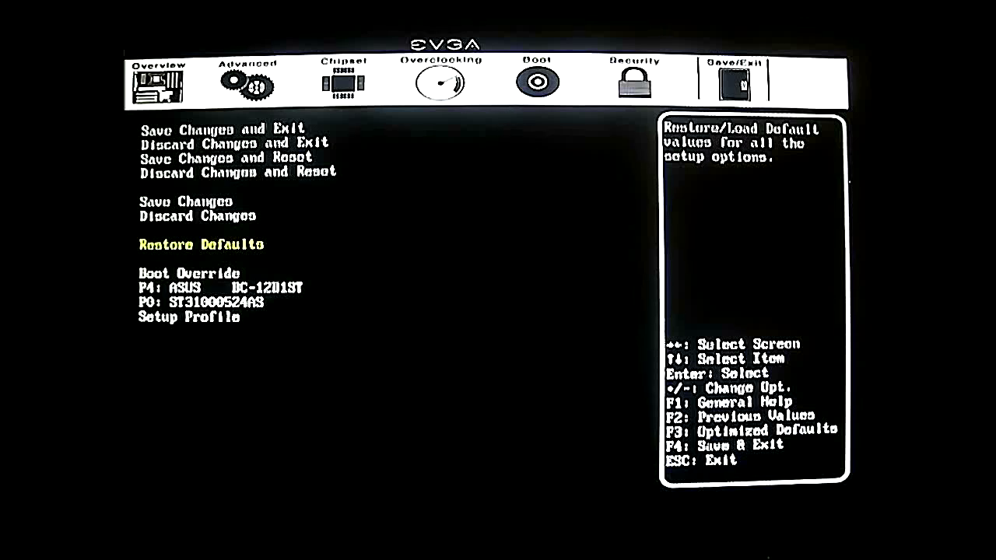
key(Down)
key(Down)
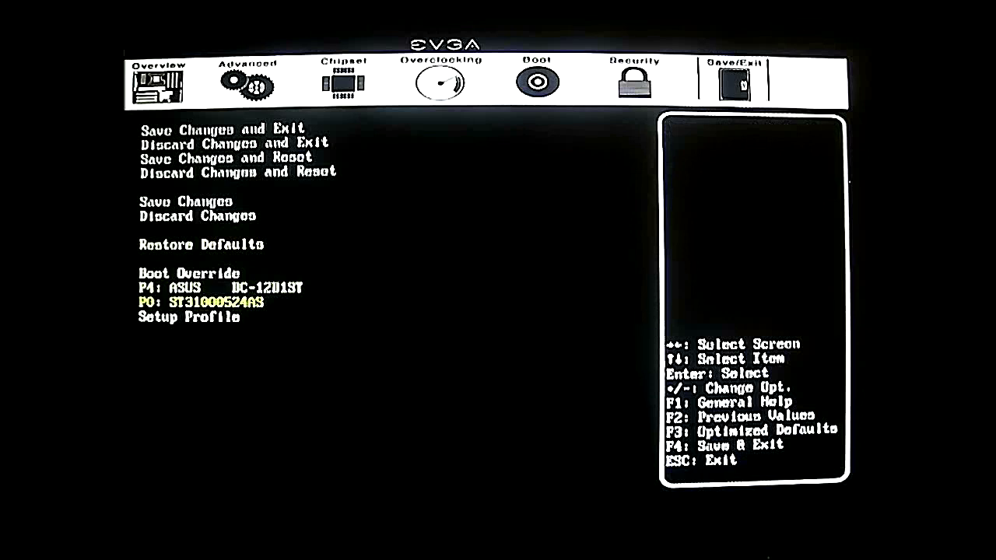
key(Up)
key(Up)
key(Down)
key(Down)
key(Return)
key(Down)
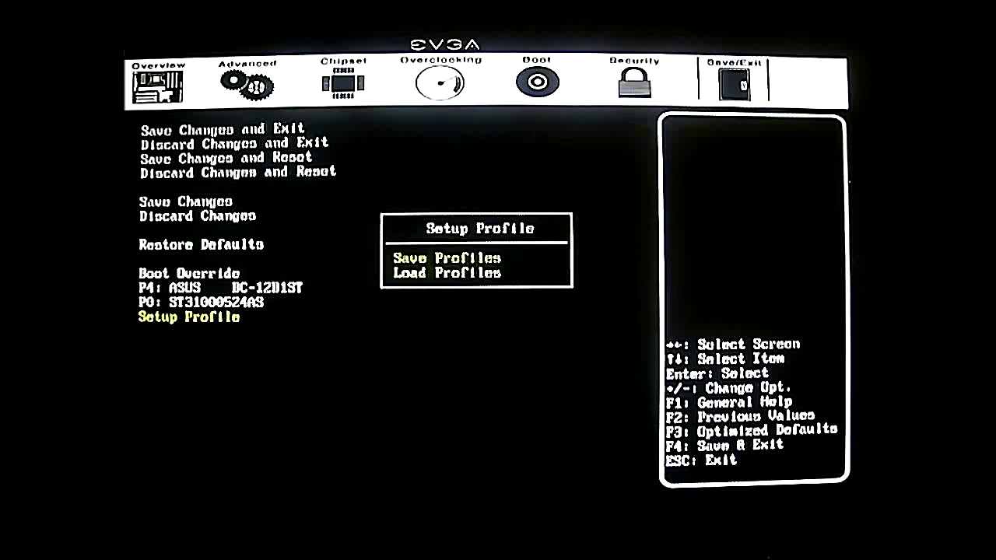
Save the current settings to an empty profile slot under the name 'test'
key(Return)
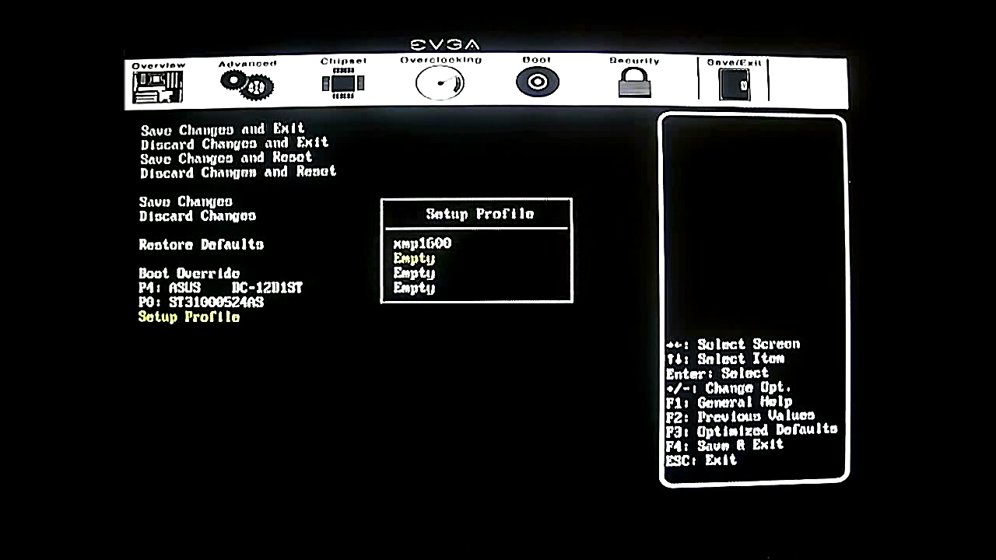
key(Return)
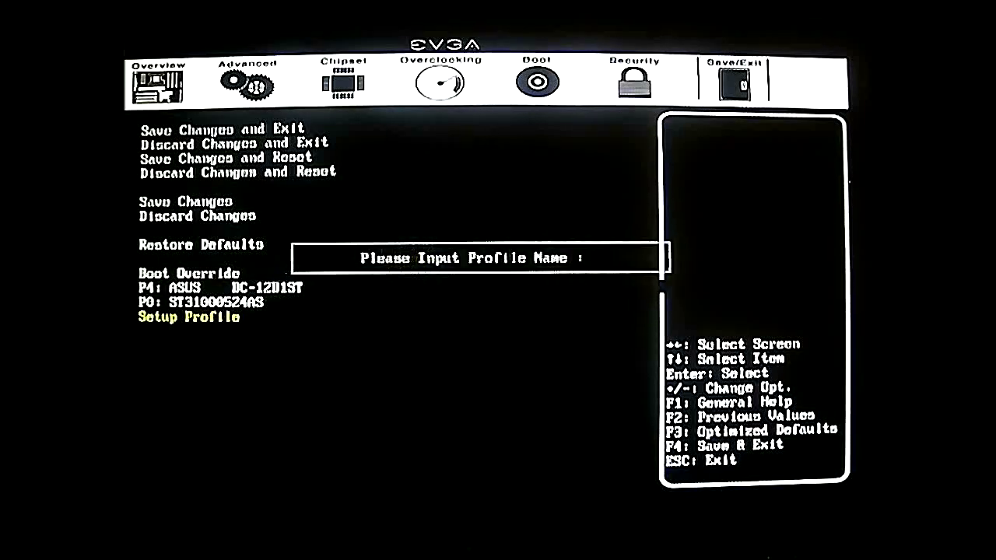
text(tes)
key(Return)
Review the saved profiles in Load Profiles, including xmp1600, and close without loading
key(Return)
key(Down)
key(Return)
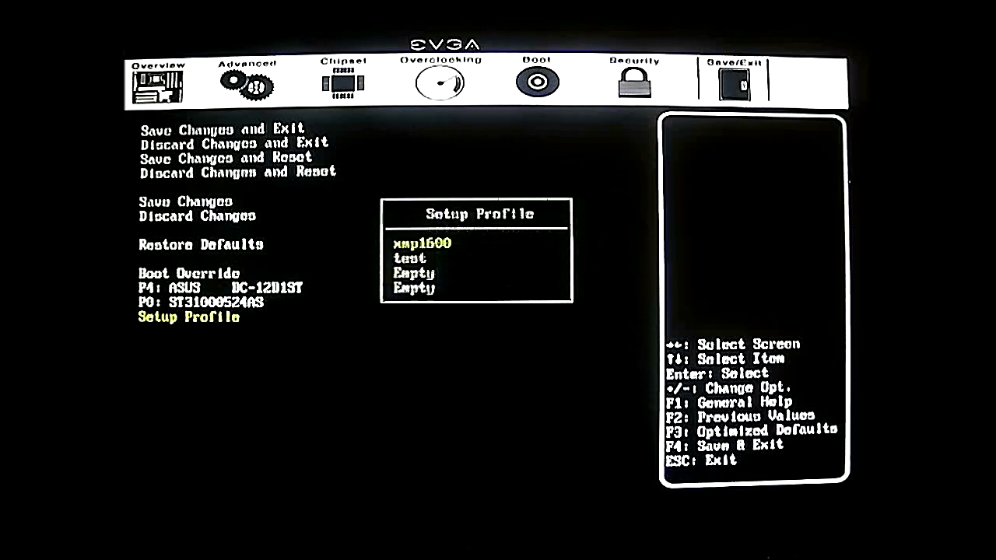
key(Up)
key(Up)
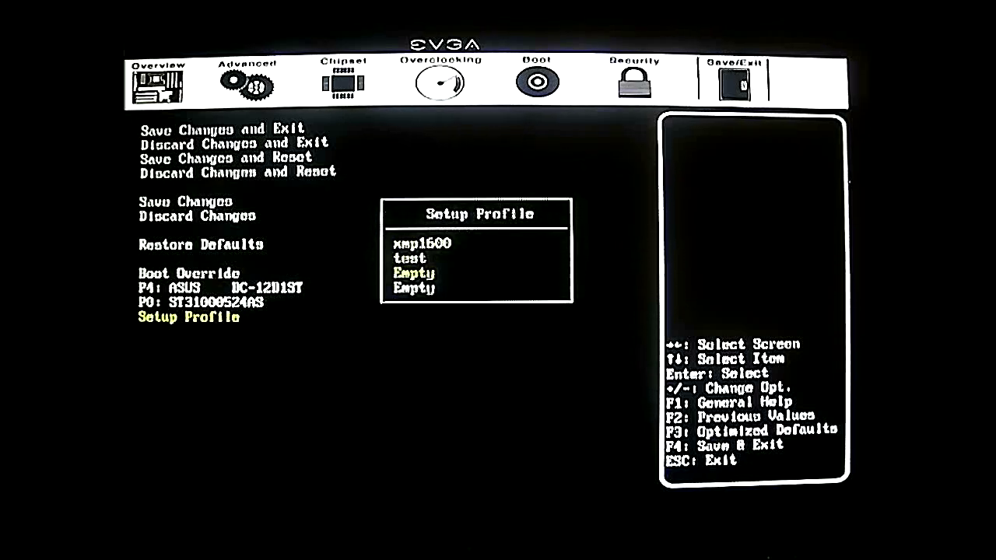
key(Return)
Glance at the Administrator Password setting, then return to the Save & Exit options
key(Left)
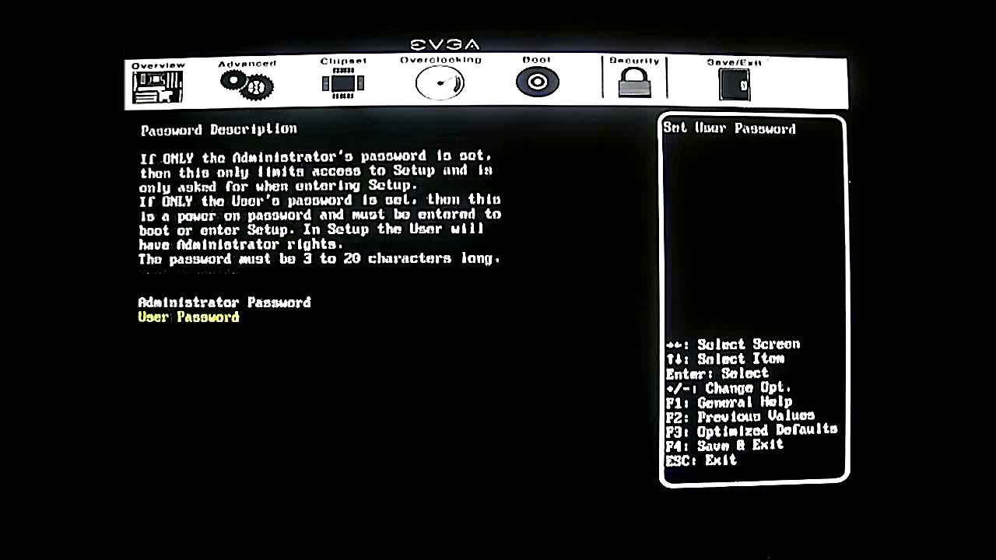
key(Up)
key(Right)
key(Up)
key(Up)
key(Up)
key(Up)
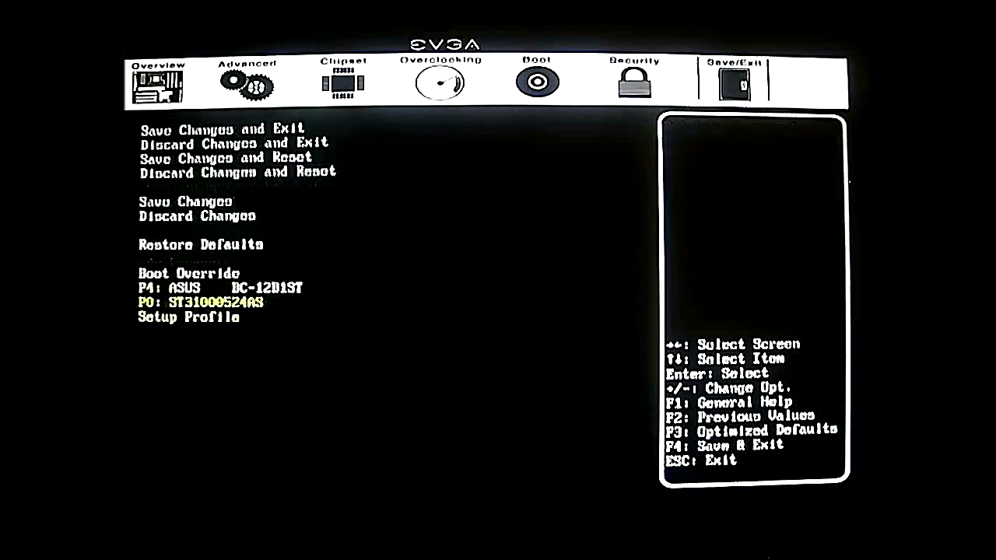
key(Up)
key(Up)
key(Up)
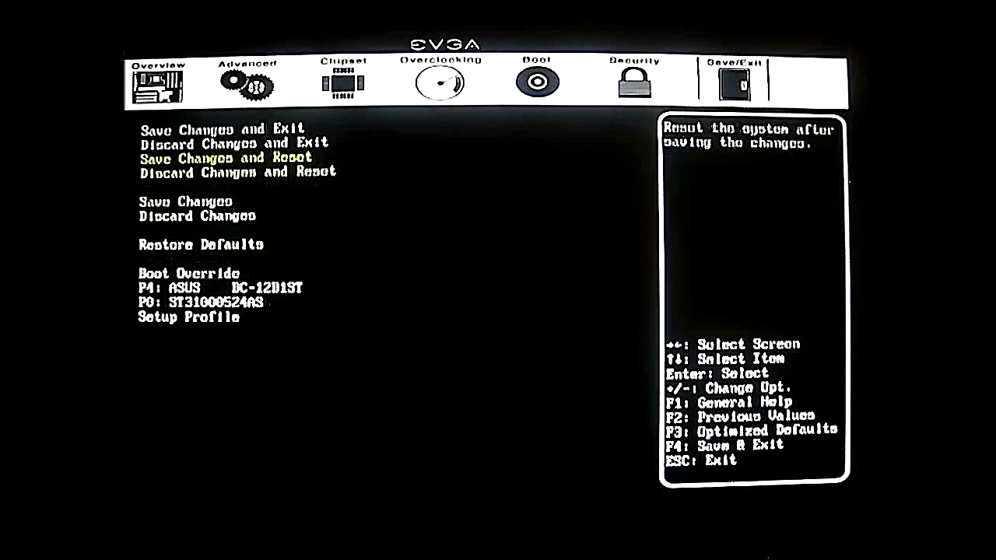